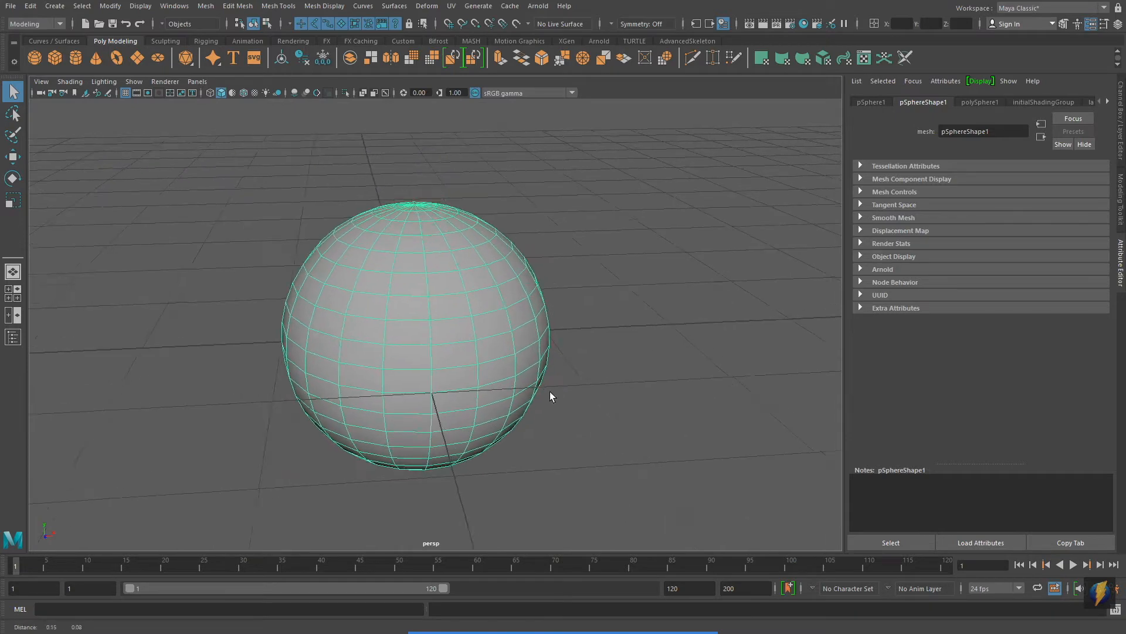
# Step: Assign a new Lambert material to the sphere
pyautogui.rightClick(422, 313)
pyautogui.moveTo(421, 313); pyautogui.dragTo(448, 602, button='right')
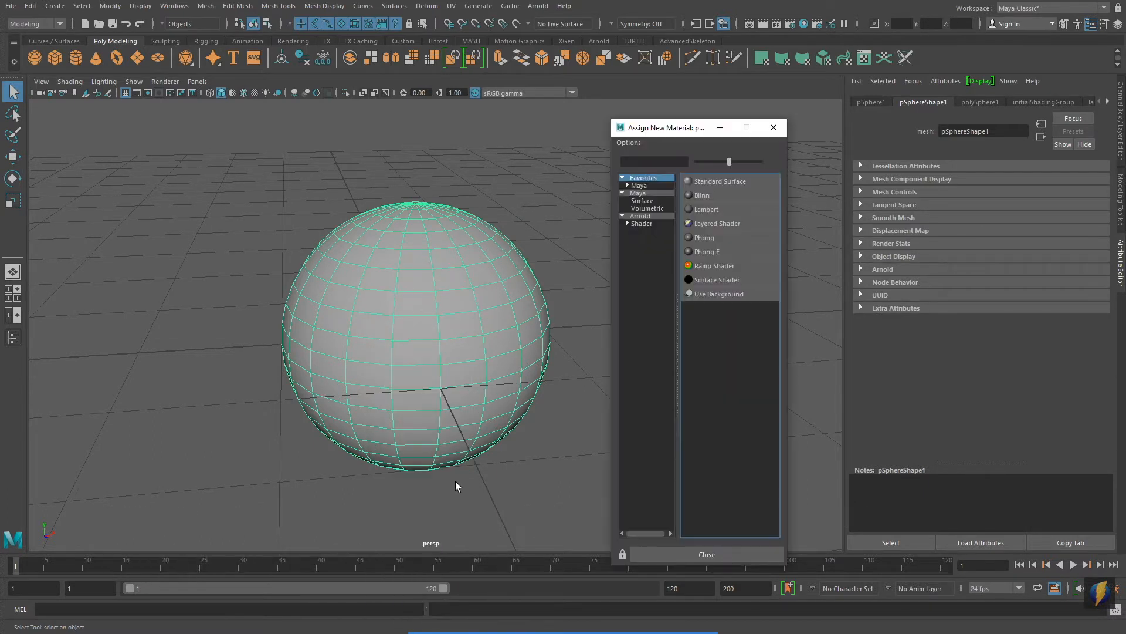
pyautogui.moveTo(602, 619)
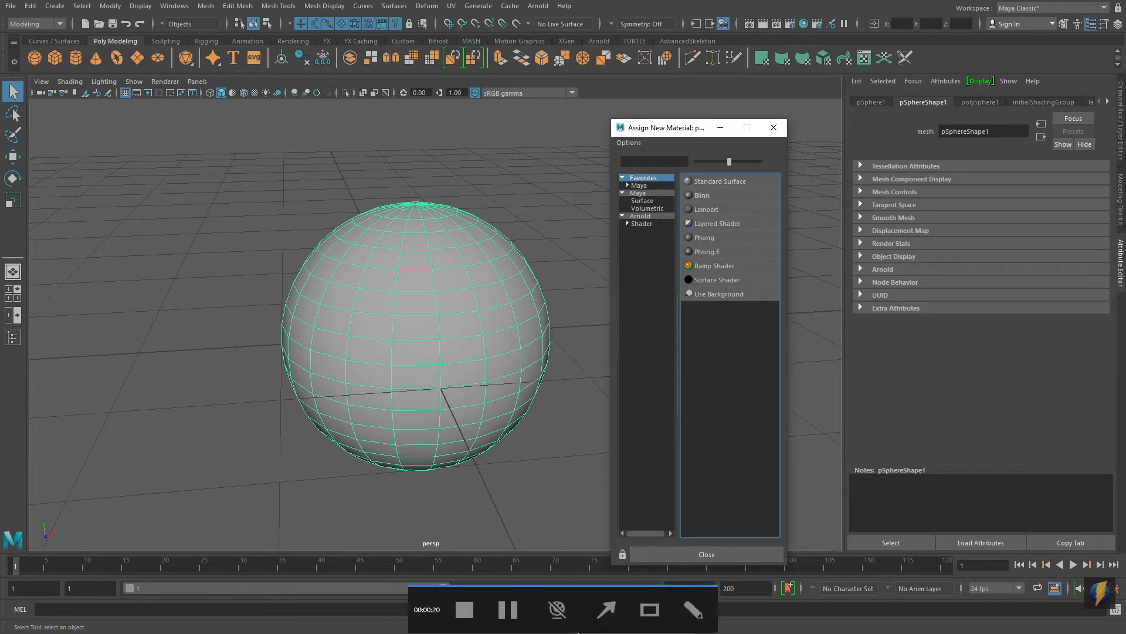
pyautogui.click(601, 614)
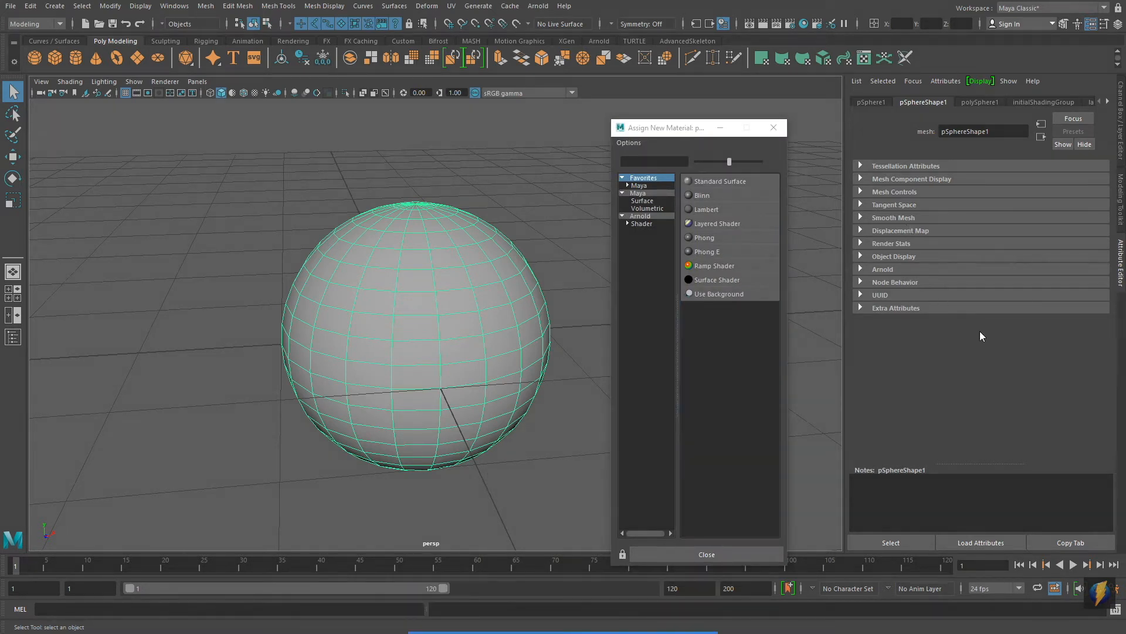
pyautogui.moveTo(928, 329)
pyautogui.mouseDown()
pyautogui.moveTo(805, 213)
pyautogui.moveTo(759, 191)
pyautogui.moveTo(742, 198)
pyautogui.moveTo(766, 252)
pyautogui.moveTo(757, 257)
pyautogui.mouseUp()
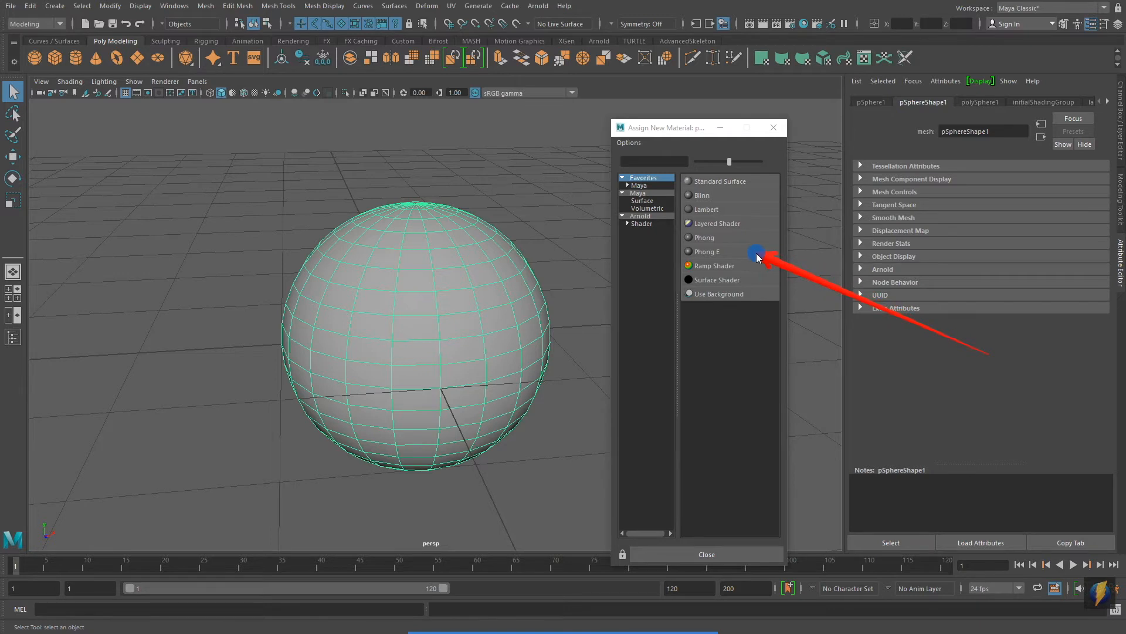
pyautogui.click(695, 208)
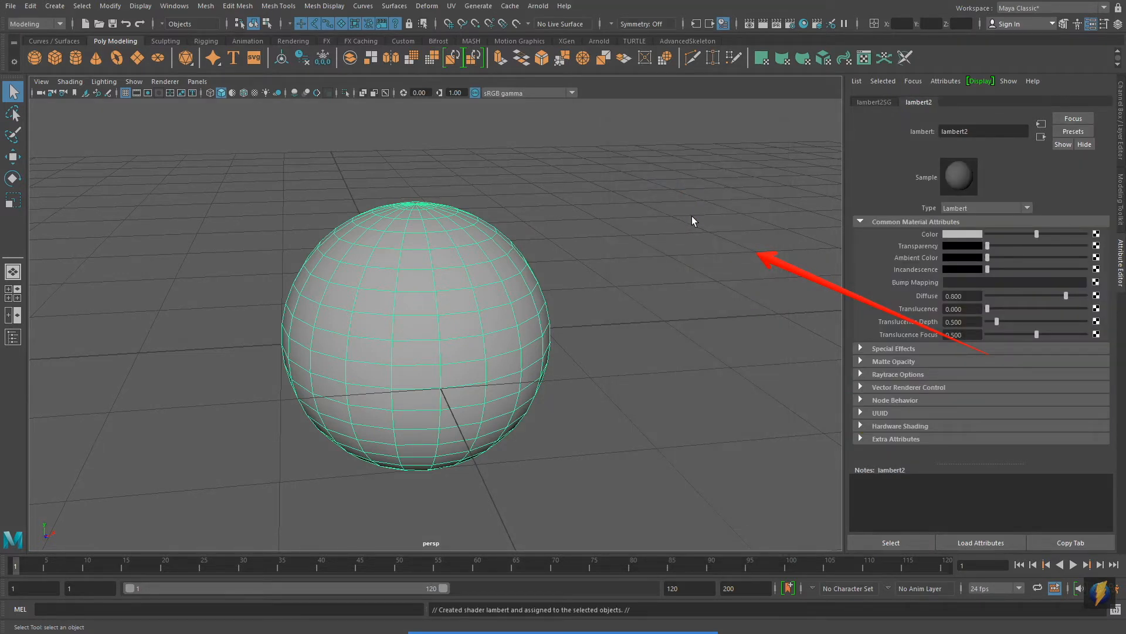
pyautogui.click(838, 287)
pyautogui.moveTo(625, 631)
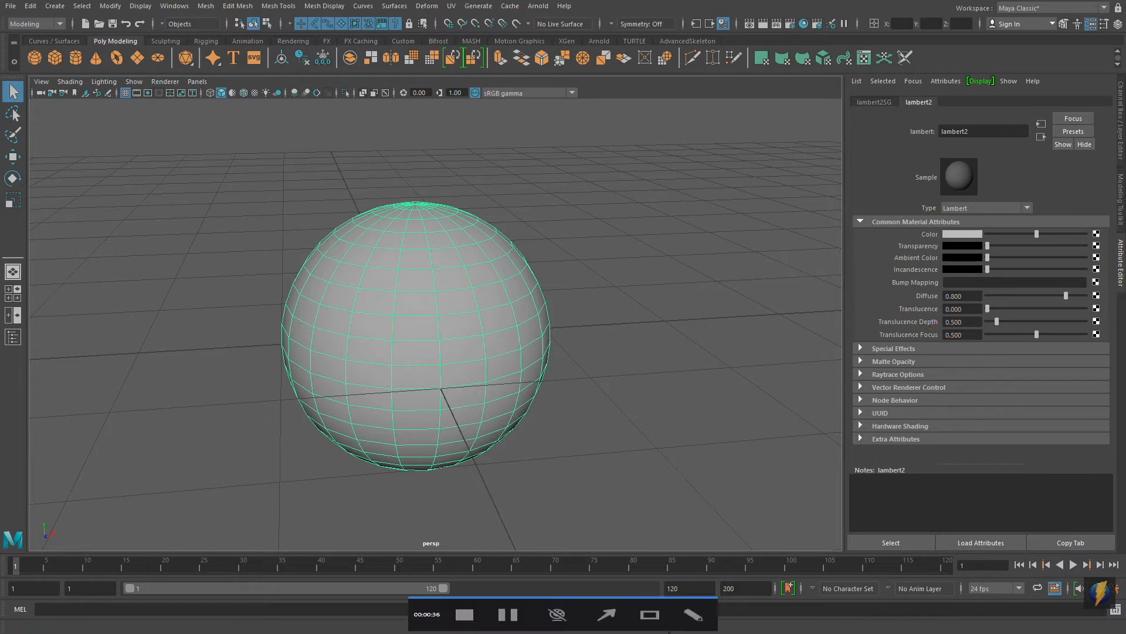
pyautogui.click(609, 609)
pyautogui.moveTo(614, 456)
pyautogui.mouseDown()
pyautogui.moveTo(895, 237)
pyautogui.moveTo(890, 338)
pyautogui.mouseUp()
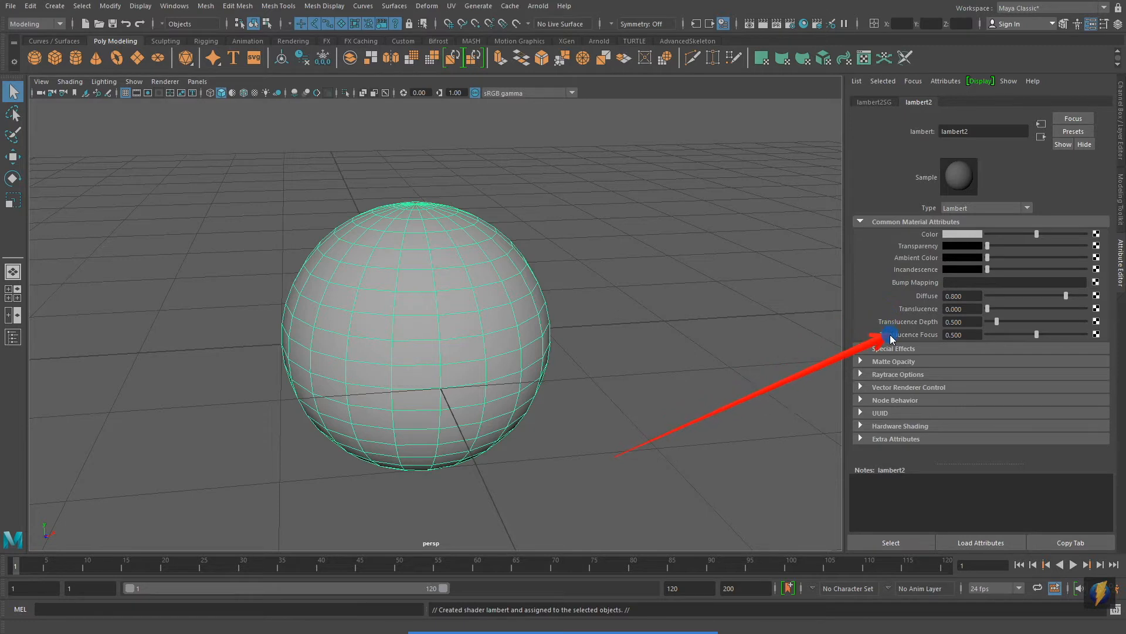
# Step: Preview magenta, blue, cyan, green and yellow as the Lambert material's color, and settle on pure red
pyautogui.click(963, 234)
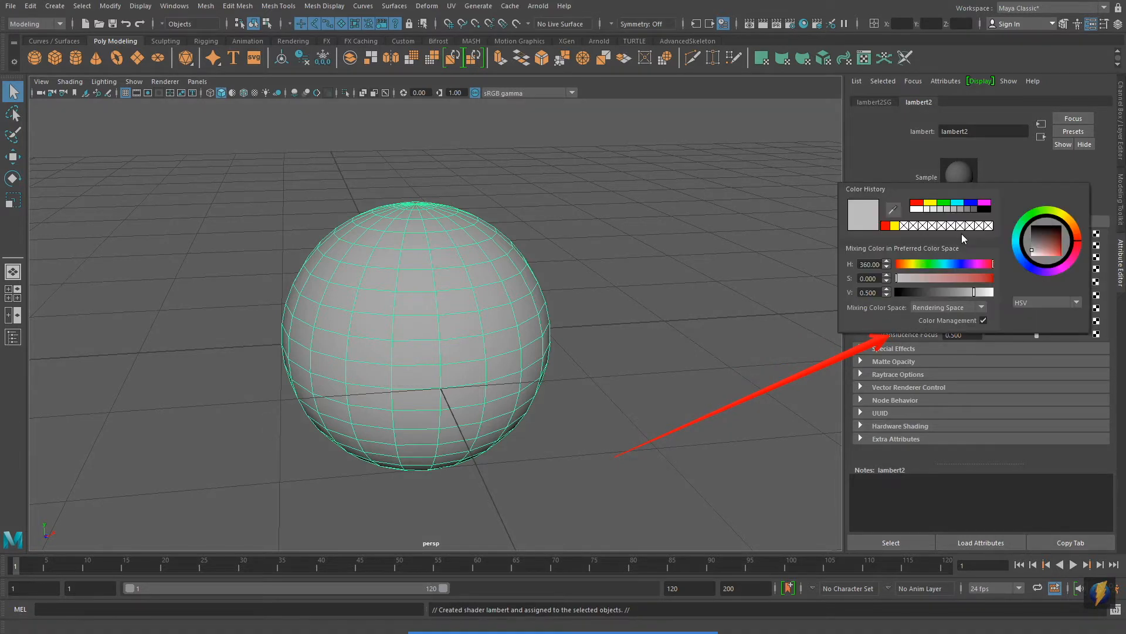
pyautogui.click(985, 203)
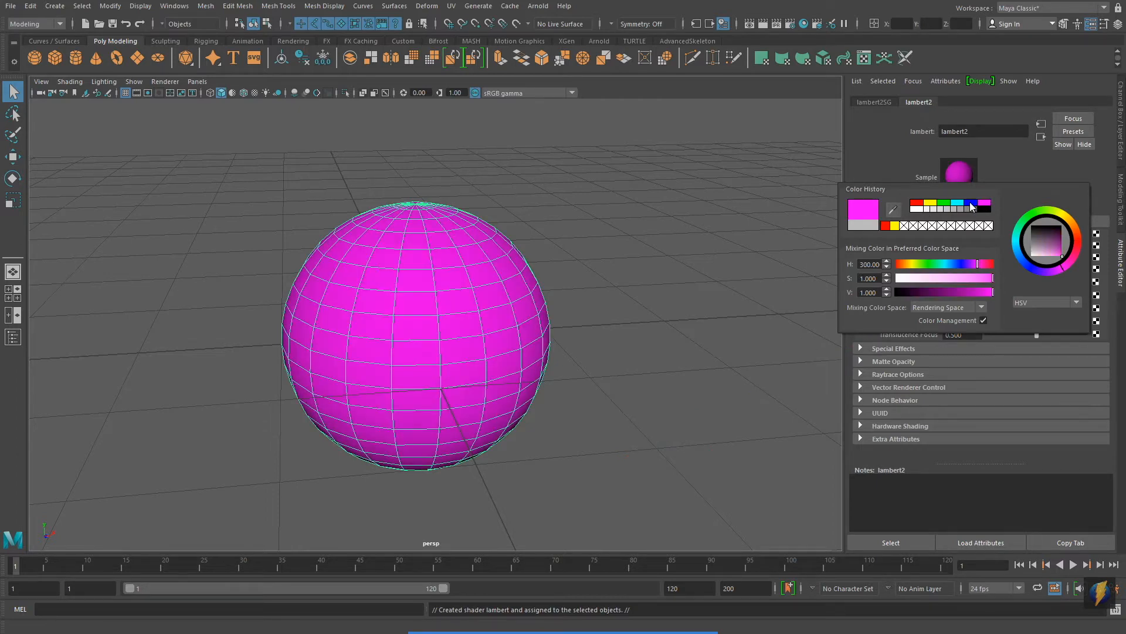
pyautogui.click(970, 203)
pyautogui.click(957, 203)
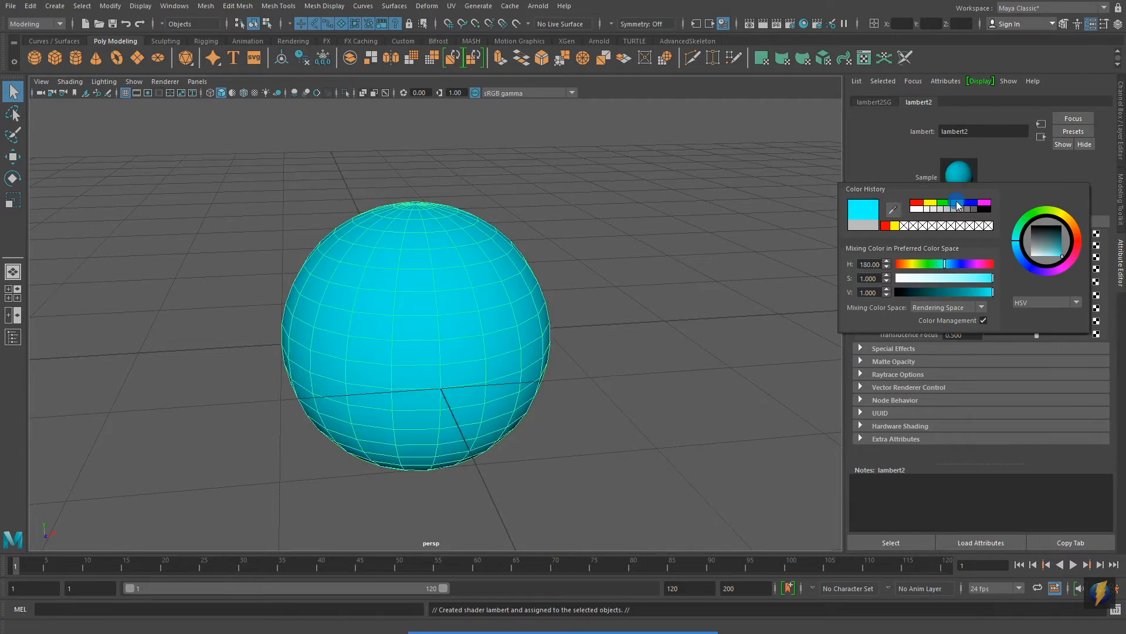
pyautogui.click(943, 203)
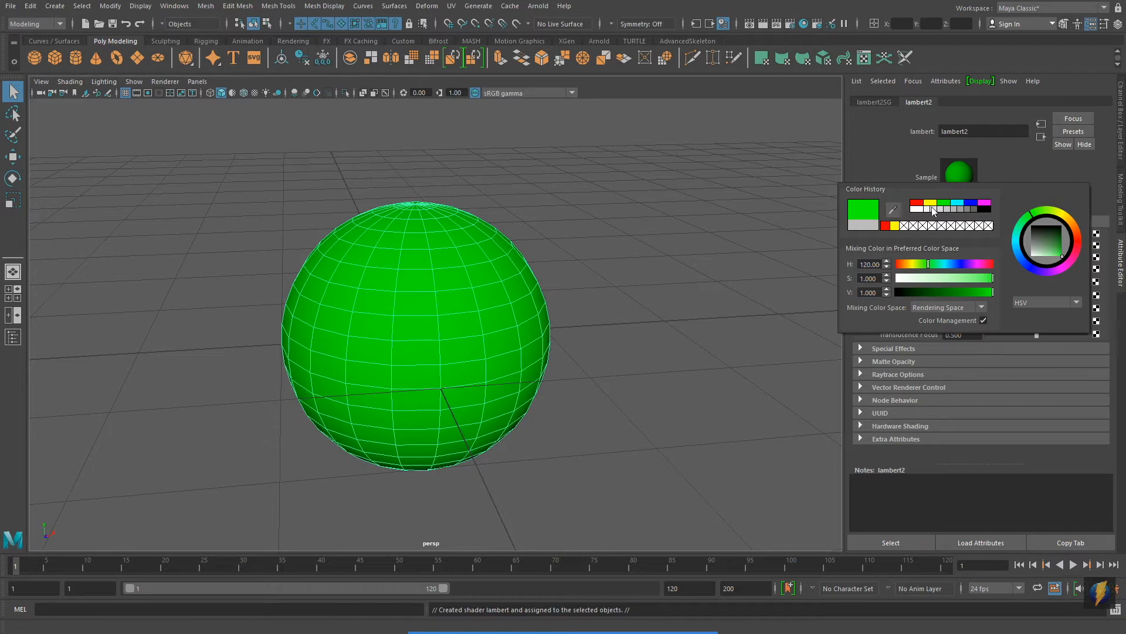
pyautogui.click(930, 204)
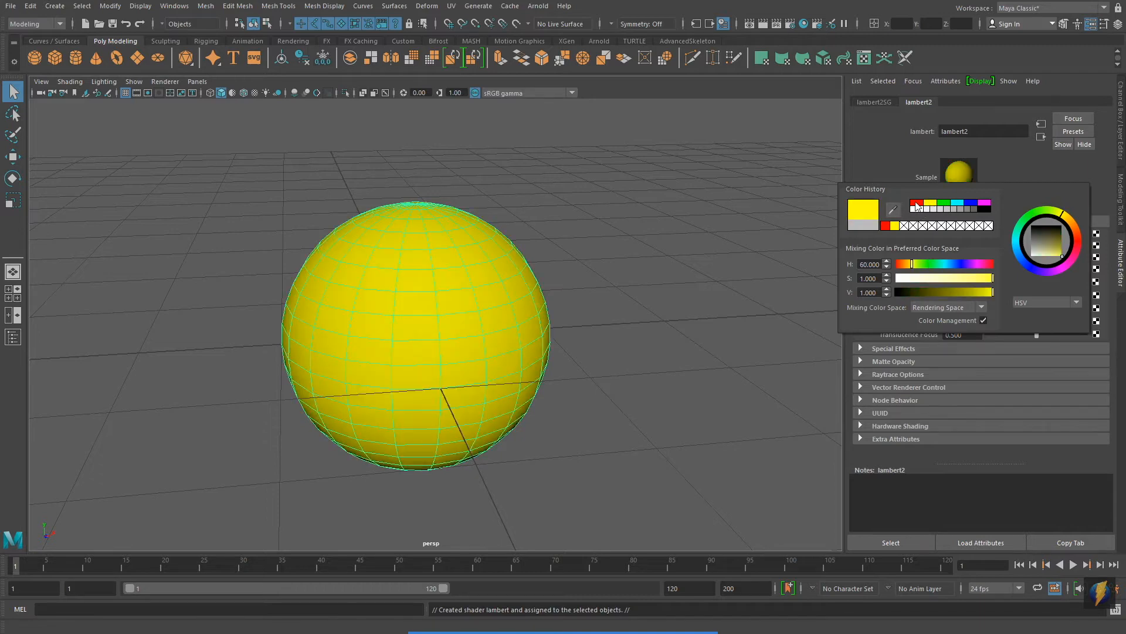
pyautogui.click(917, 204)
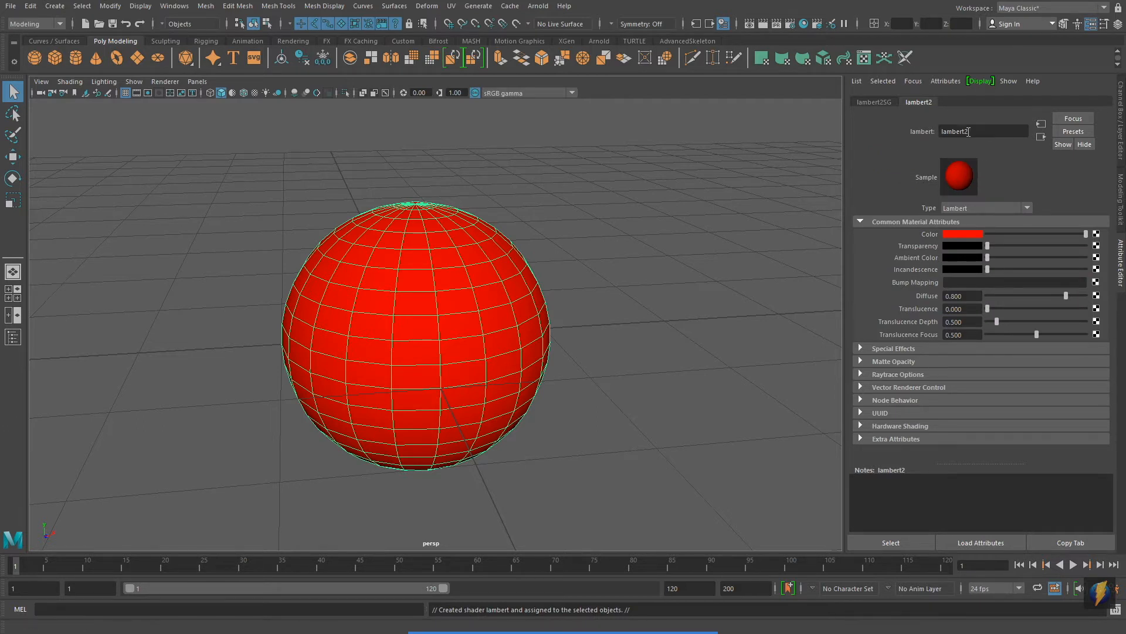
# Step: Rename the Lambert material as Red_lambert2
pyautogui.click(941, 132)
pyautogui.write('Red_')
pyautogui.press('Return')
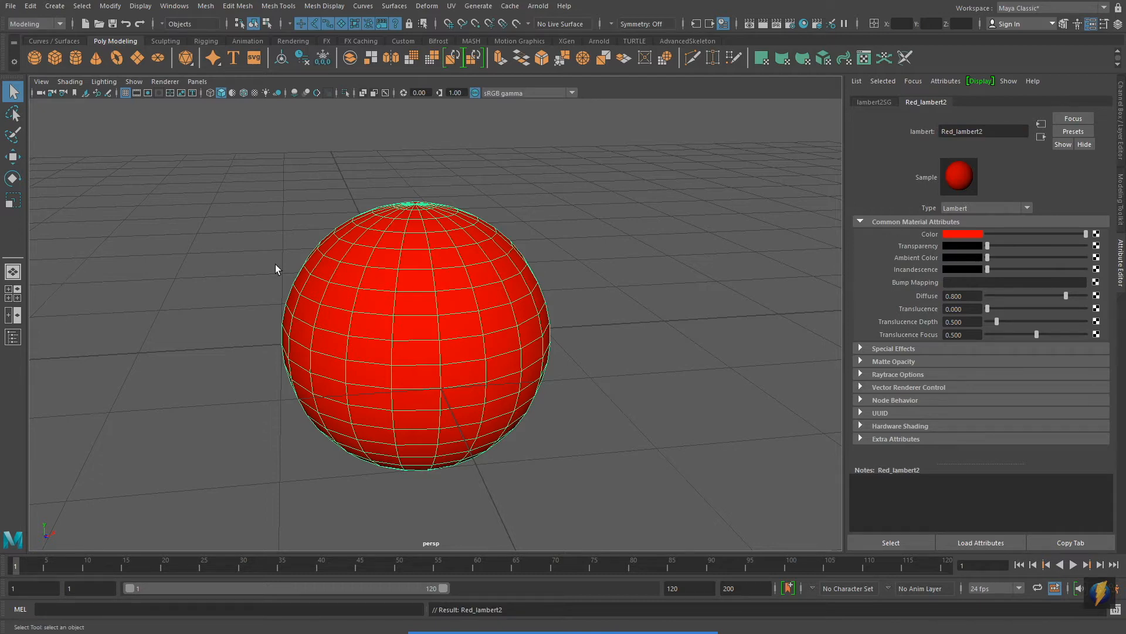
# Step: Move the red sphere along the X axis away from the origin and create a second polygon sphere there
pyautogui.press('w')
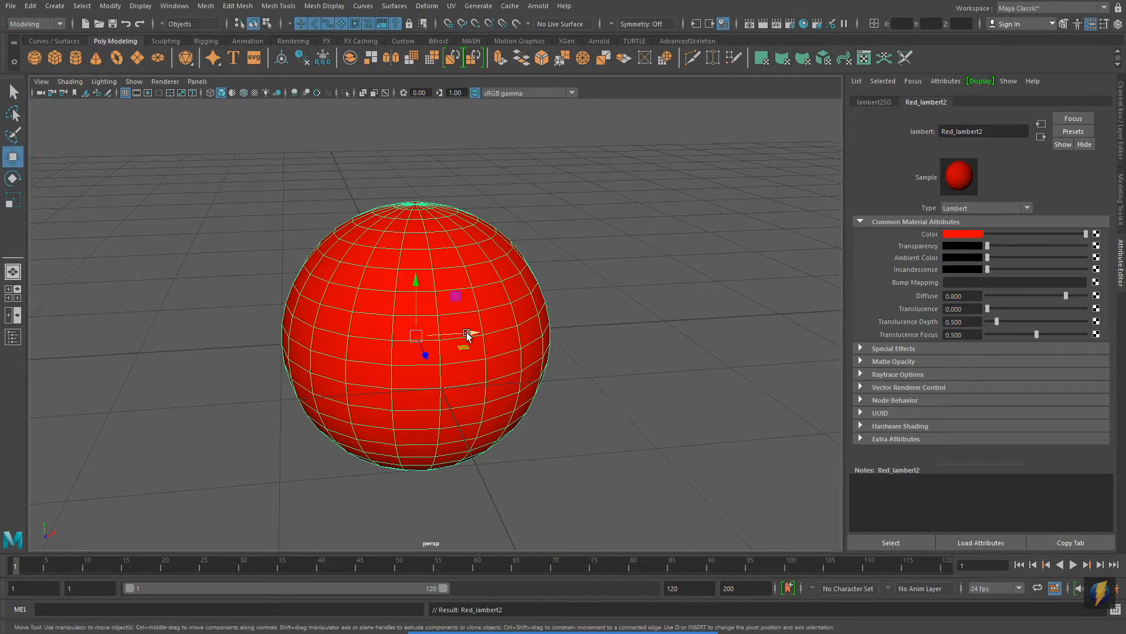
pyautogui.moveTo(474, 333); pyautogui.dragTo(802, 330)
pyautogui.keyDown('alt'); pyautogui.moveTo(639, 331); pyautogui.dragTo(476, 332, button='middle'); pyautogui.keyUp('alt')
pyautogui.click(35, 58)
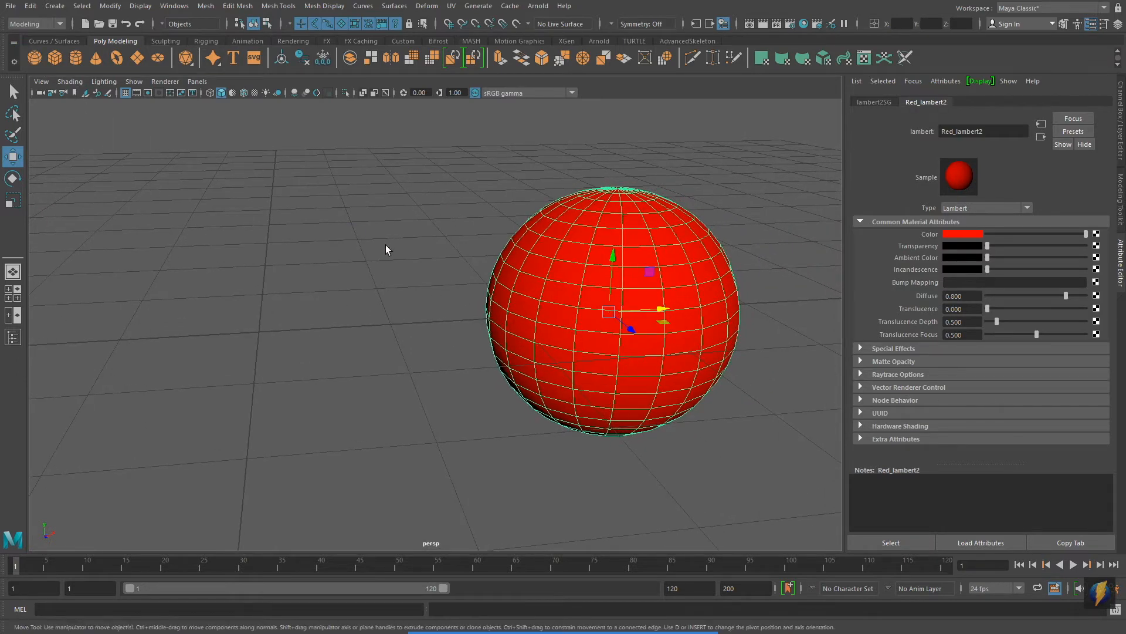
pyautogui.keyDown('alt'); pyautogui.moveTo(406, 295); pyautogui.dragTo(465, 291, button='middle'); pyautogui.keyUp('alt')
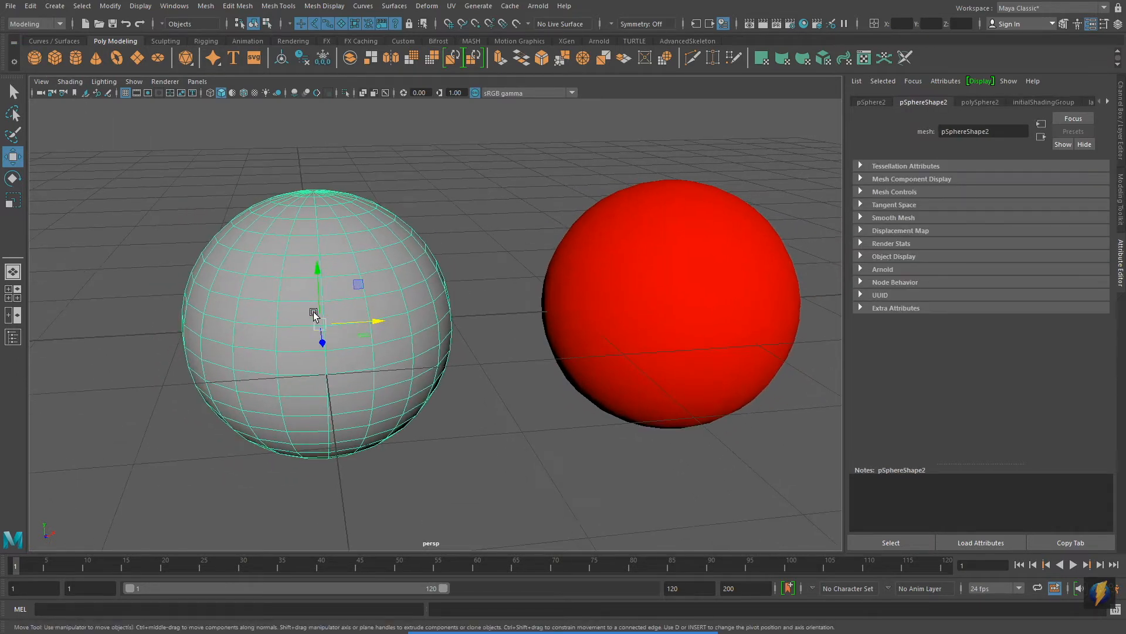
# Step: Assign a new Blinn material to the second sphere
pyautogui.rightClick(274, 295)
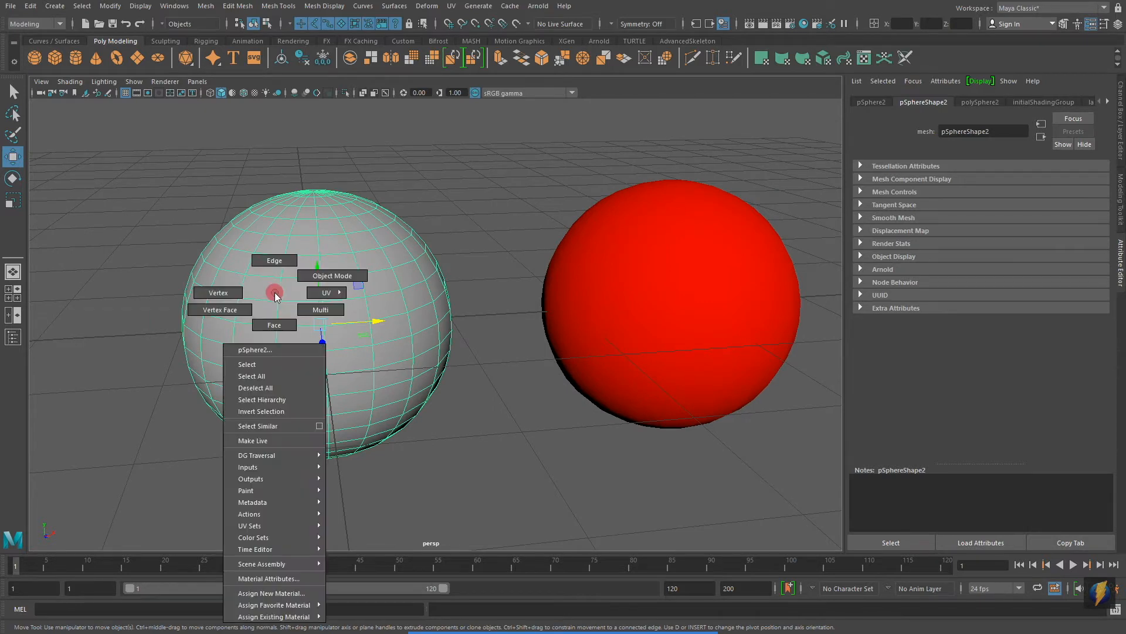
pyautogui.moveTo(276, 296); pyautogui.dragTo(295, 594, button='right')
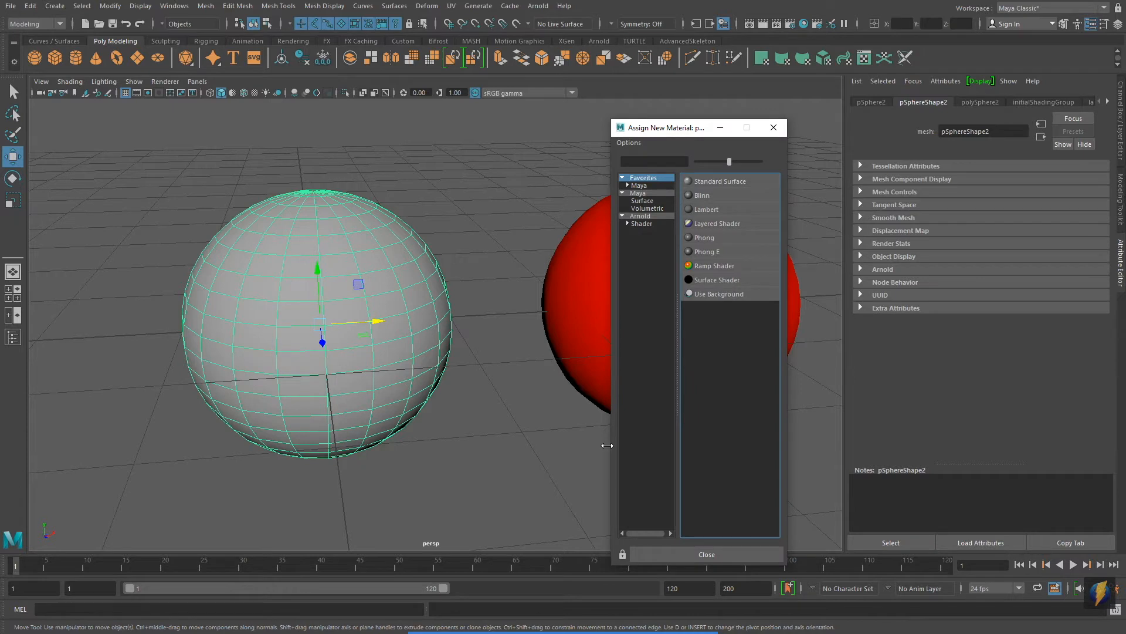
pyautogui.click(705, 194)
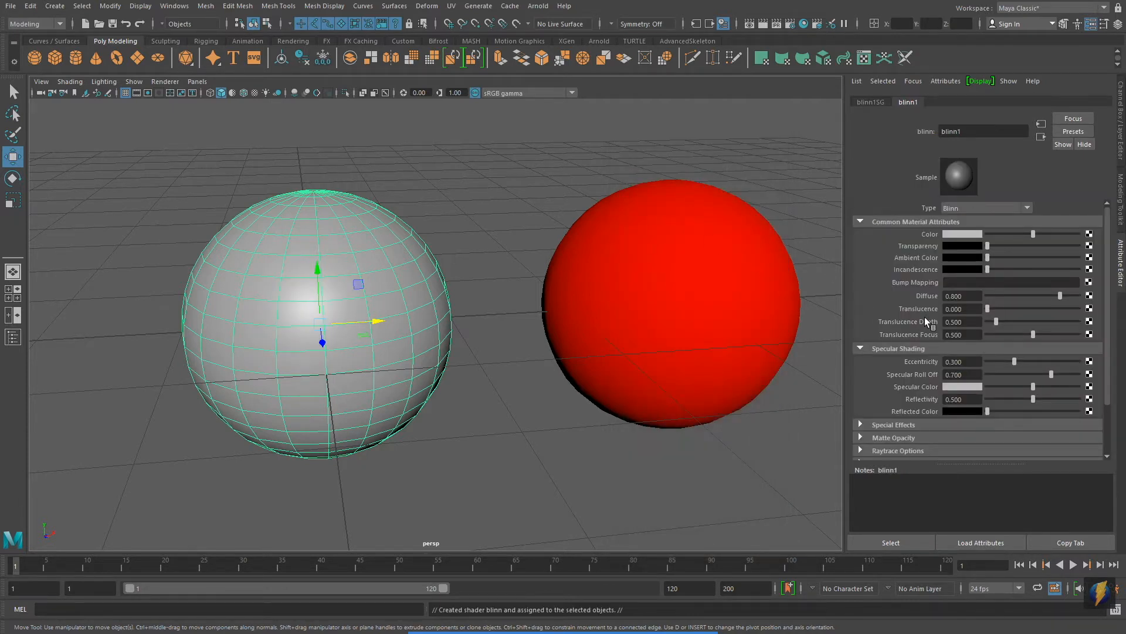
# Step: Rename the Blinn material as Red_blinn1, set its color to pure red and deselect the sphere
pyautogui.click(943, 131)
pyautogui.write('Re')
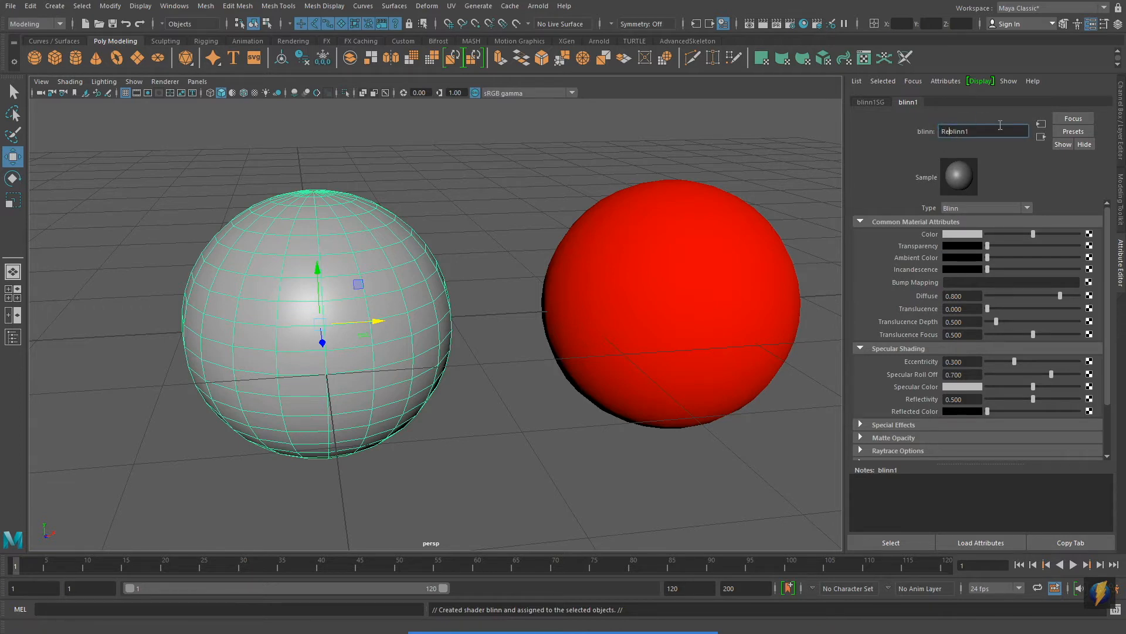
pyautogui.write('d_')
pyautogui.press('Return')
pyautogui.click(971, 234)
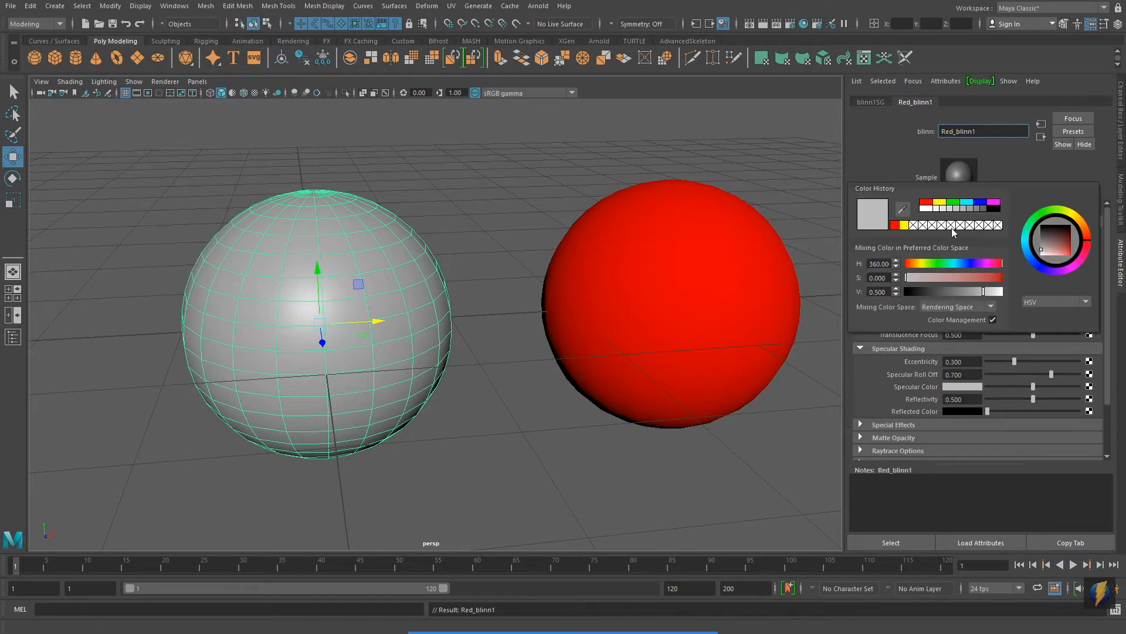
pyautogui.click(927, 202)
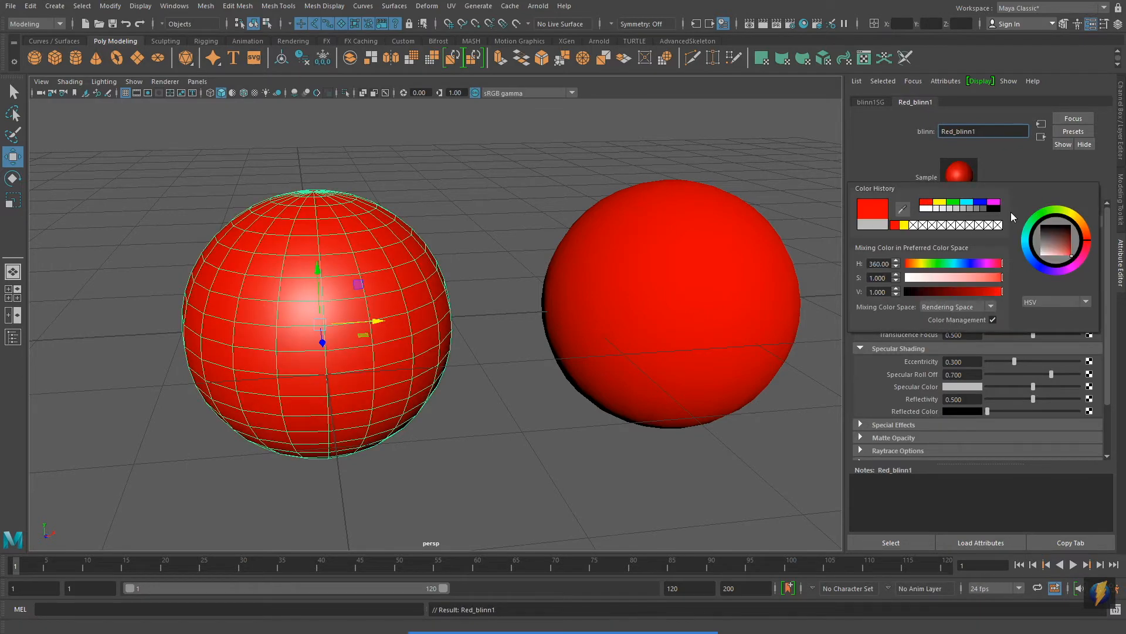
pyautogui.click(515, 461)
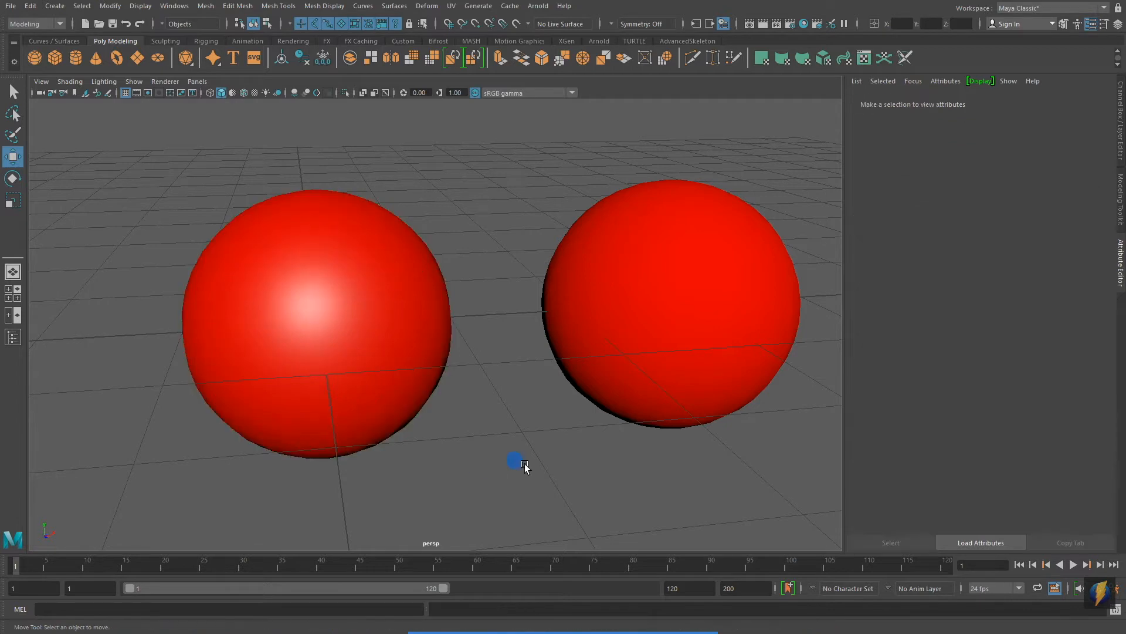
# Step: Move both red spheres together along the X axis to clear the origin
pyautogui.keyDown('alt'); pyautogui.moveTo(681, 408); pyautogui.dragTo(649, 398); pyautogui.keyUp('alt')
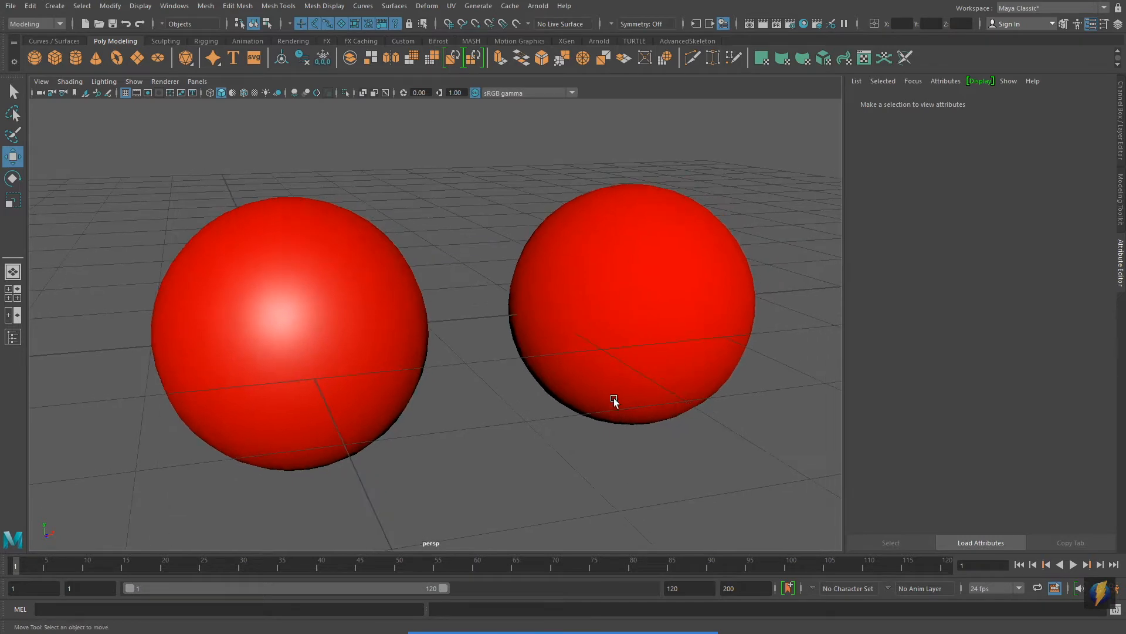
pyautogui.keyDown('alt'); pyautogui.moveTo(437, 397); pyautogui.dragTo(545, 352); pyautogui.keyUp('alt')
pyautogui.keyDown('alt'); pyautogui.moveTo(545, 352); pyautogui.dragTo(422, 384, button='right'); pyautogui.keyUp('alt')
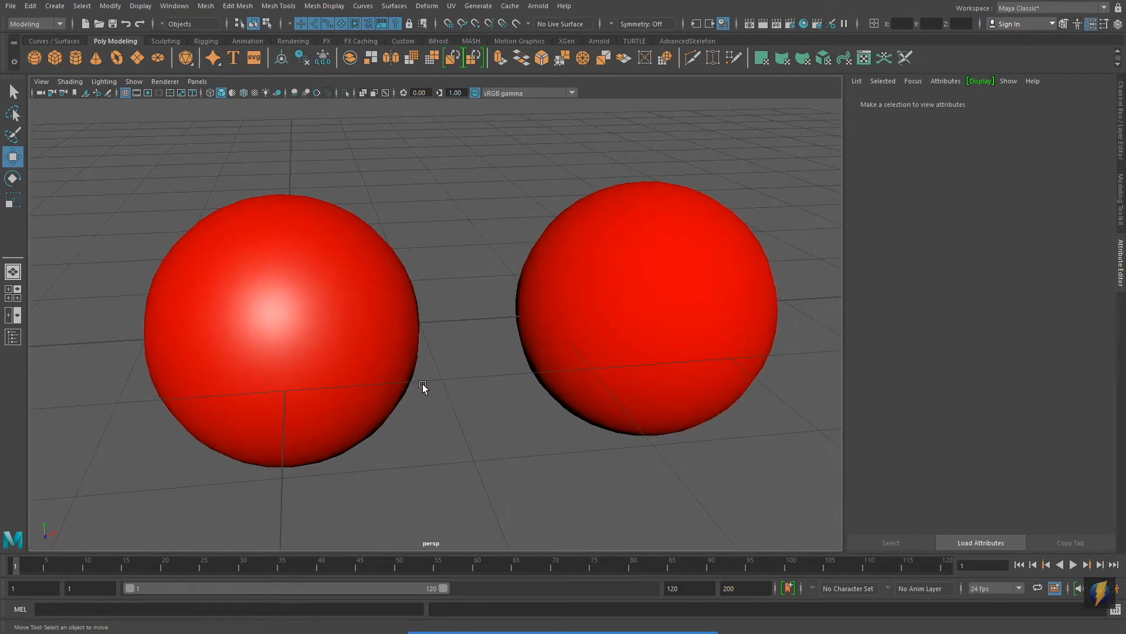
pyautogui.keyDown('alt'); pyautogui.moveTo(732, 360); pyautogui.dragTo(530, 335, button='right'); pyautogui.keyUp('alt')
pyautogui.keyDown('alt'); pyautogui.moveTo(530, 334); pyautogui.dragTo(458, 302, button='middle'); pyautogui.keyUp('alt')
pyautogui.moveTo(218, 198); pyautogui.dragTo(665, 405)
pyautogui.moveTo(346, 323); pyautogui.dragTo(565, 315)
# Step: Create a third polygon sphere at the origin
pyautogui.click(35, 58)
pyautogui.keyDown('alt'); pyautogui.moveTo(391, 315); pyautogui.dragTo(359, 304); pyautogui.keyUp('alt')
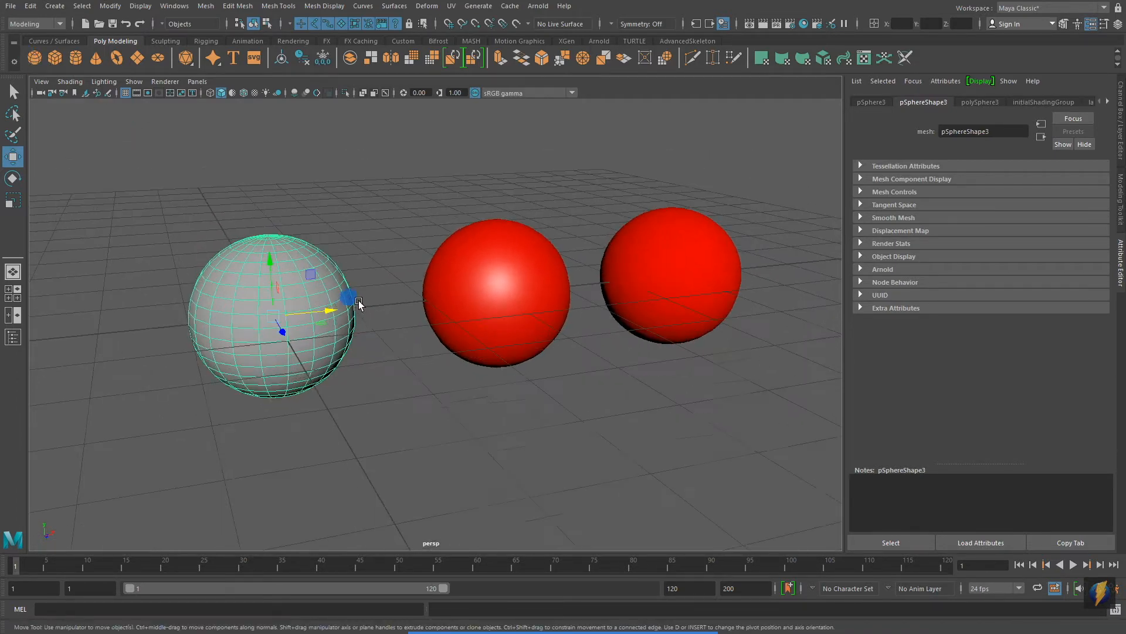
pyautogui.keyDown('alt'); pyautogui.moveTo(359, 302); pyautogui.dragTo(345, 312, button='right'); pyautogui.keyUp('alt')
pyautogui.keyDown('alt'); pyautogui.moveTo(345, 312); pyautogui.dragTo(368, 307, button='middle'); pyautogui.keyUp('alt')
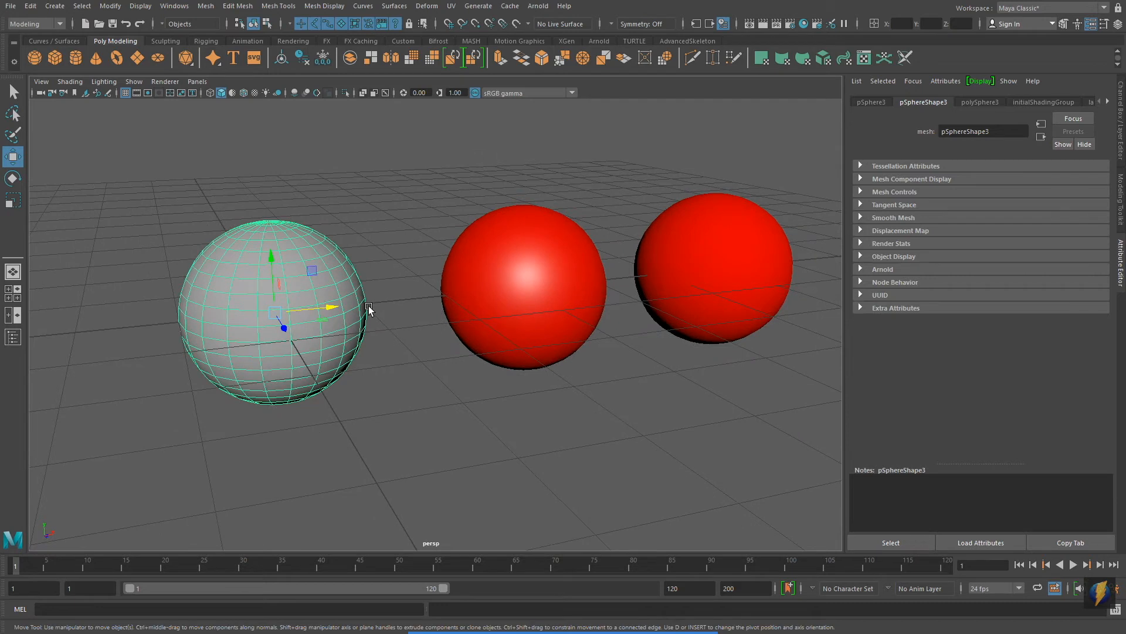
# Step: Assign a new Phong material to the third sphere
pyautogui.rightClick(246, 293)
pyautogui.moveTo(247, 294); pyautogui.dragTo(270, 589, button='right')
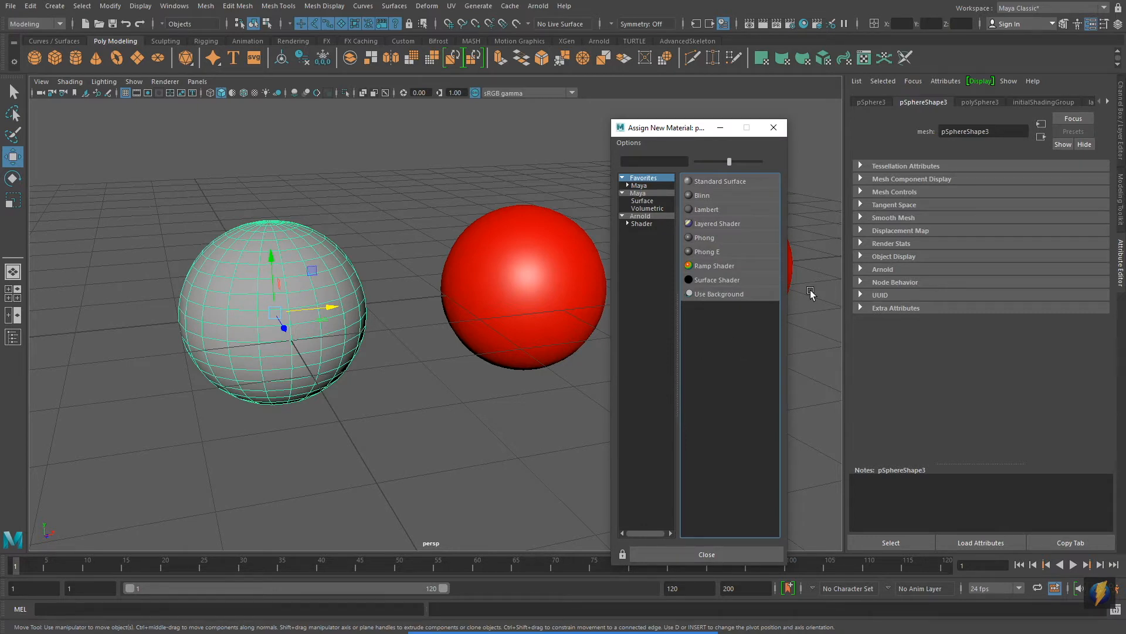
pyautogui.click(701, 238)
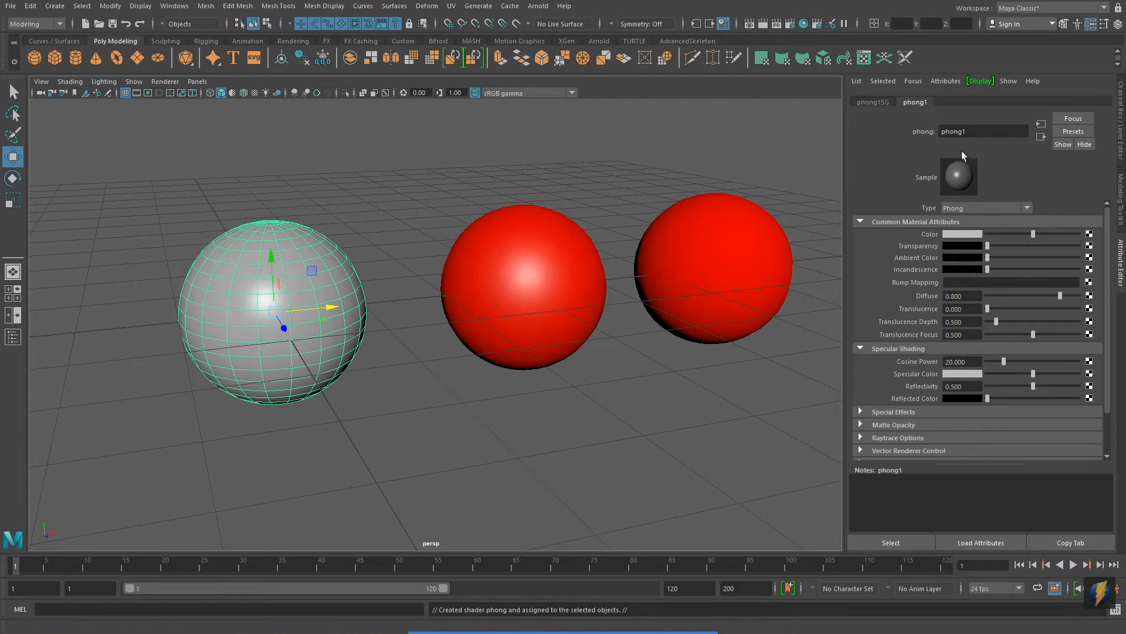
# Step: Rename the Phong material as Red_phong1 and set its color to pure red
pyautogui.click(943, 133)
pyautogui.write('Red_')
pyautogui.click(963, 232)
pyautogui.click(920, 202)
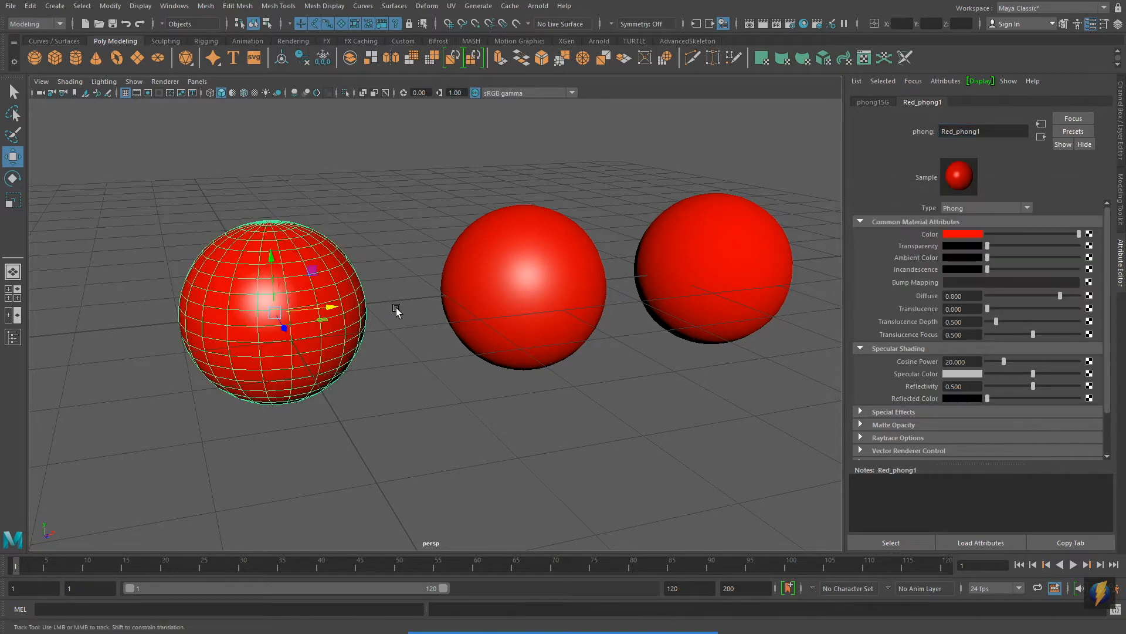
# Step: Try out the Phong material's transparency, restore it to zero, and set its Cosine Power to about 16.6
pyautogui.keyDown('alt'); pyautogui.moveTo(395, 312); pyautogui.dragTo(481, 311, button='middle'); pyautogui.keyUp('alt')
pyautogui.keyDown('alt'); pyautogui.moveTo(252, 319); pyautogui.dragTo(320, 343, button='right'); pyautogui.keyUp('alt')
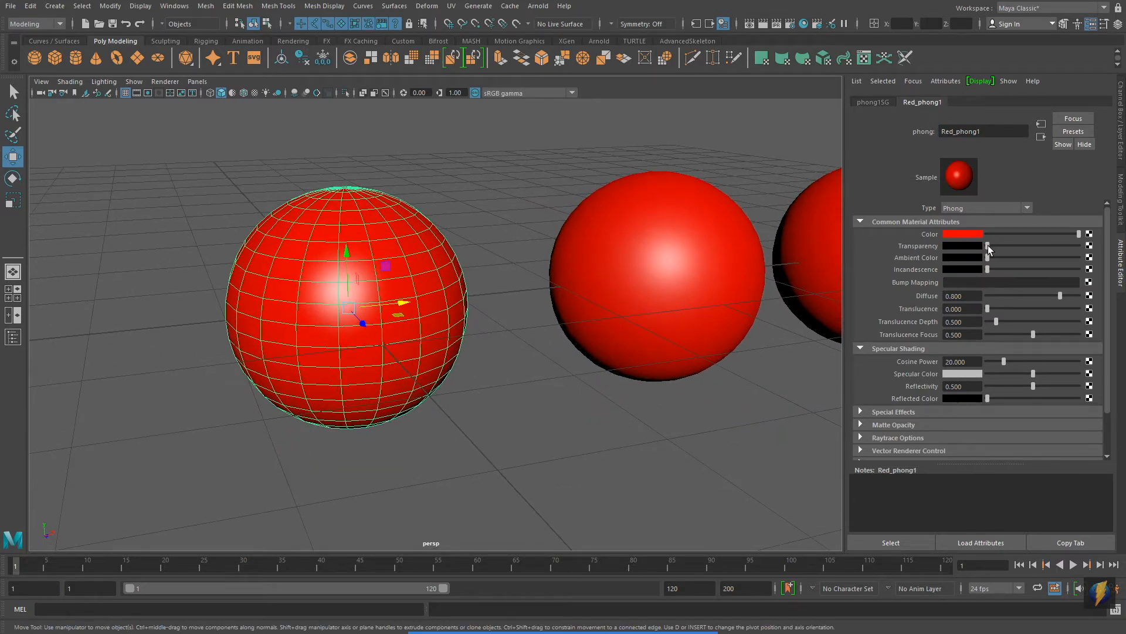
pyautogui.moveTo(988, 245); pyautogui.dragTo(976, 266)
pyautogui.moveTo(1005, 361)
pyautogui.mouseDown()
pyautogui.moveTo(1071, 361)
pyautogui.moveTo(960, 365)
pyautogui.moveTo(1001, 372)
pyautogui.mouseUp()
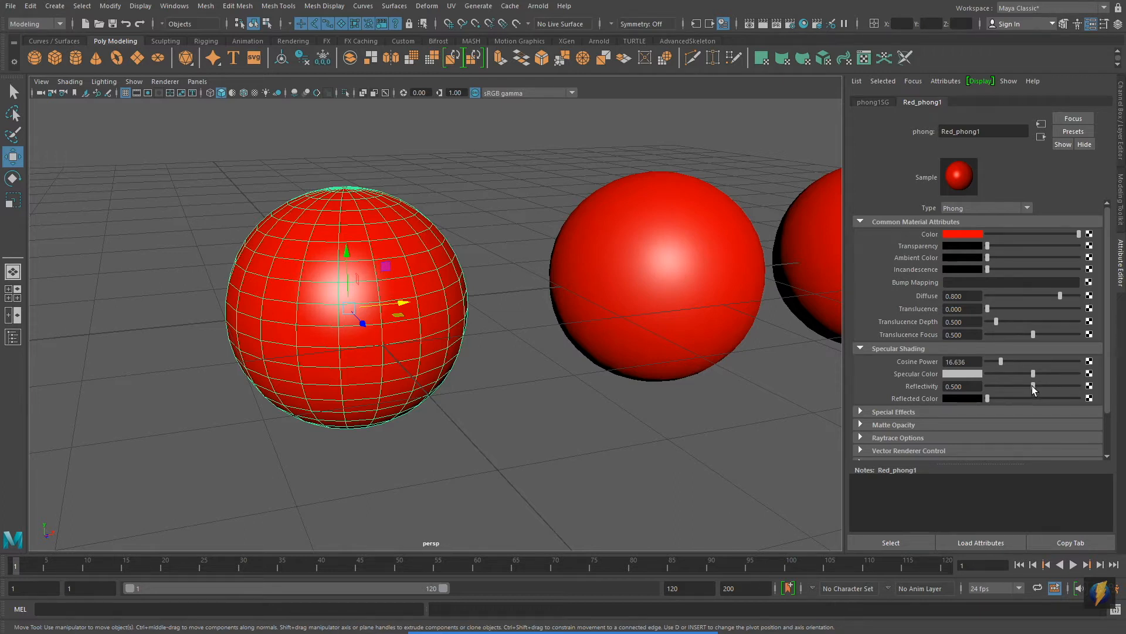
# Step: Change the third sphere's Phong material color to purple with a hue of about 270 and full saturation and value
pyautogui.click(960, 233)
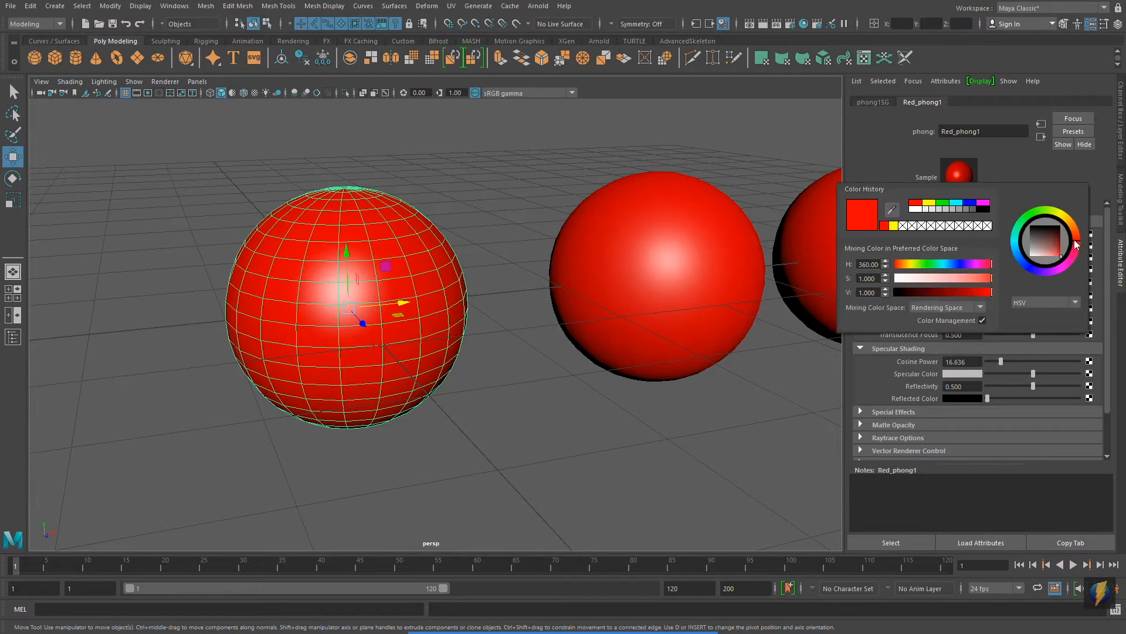
pyautogui.moveTo(1077, 243); pyautogui.dragTo(1064, 264)
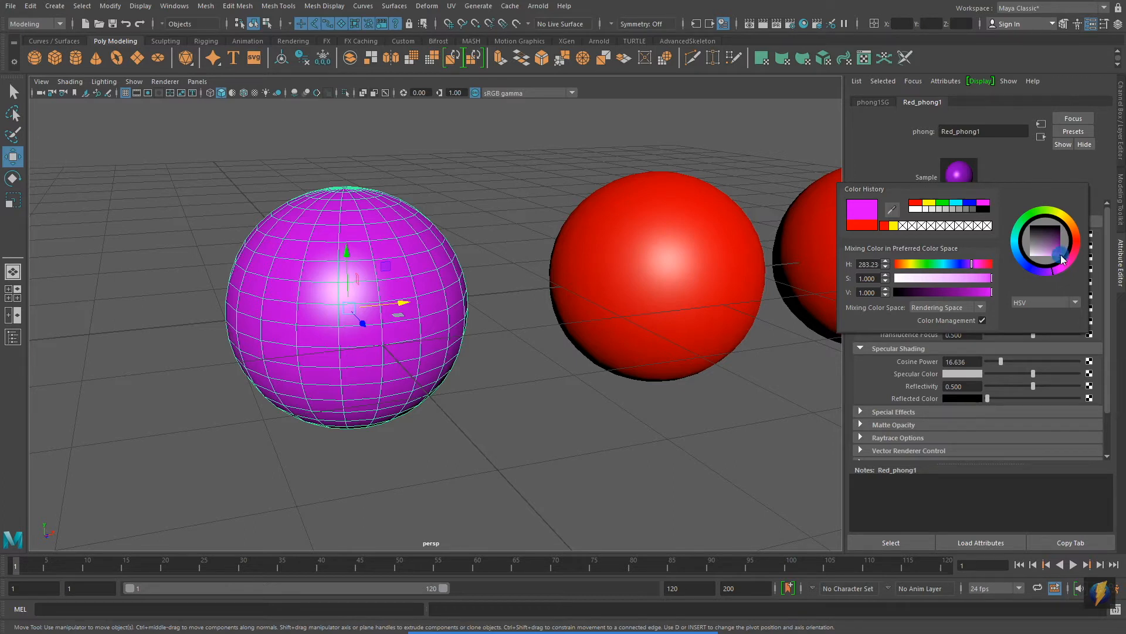
pyautogui.moveTo(1051, 258); pyautogui.dragTo(1081, 259)
pyautogui.moveTo(971, 264); pyautogui.dragTo(944, 265)
pyautogui.moveTo(960, 269); pyautogui.dragTo(966, 270)
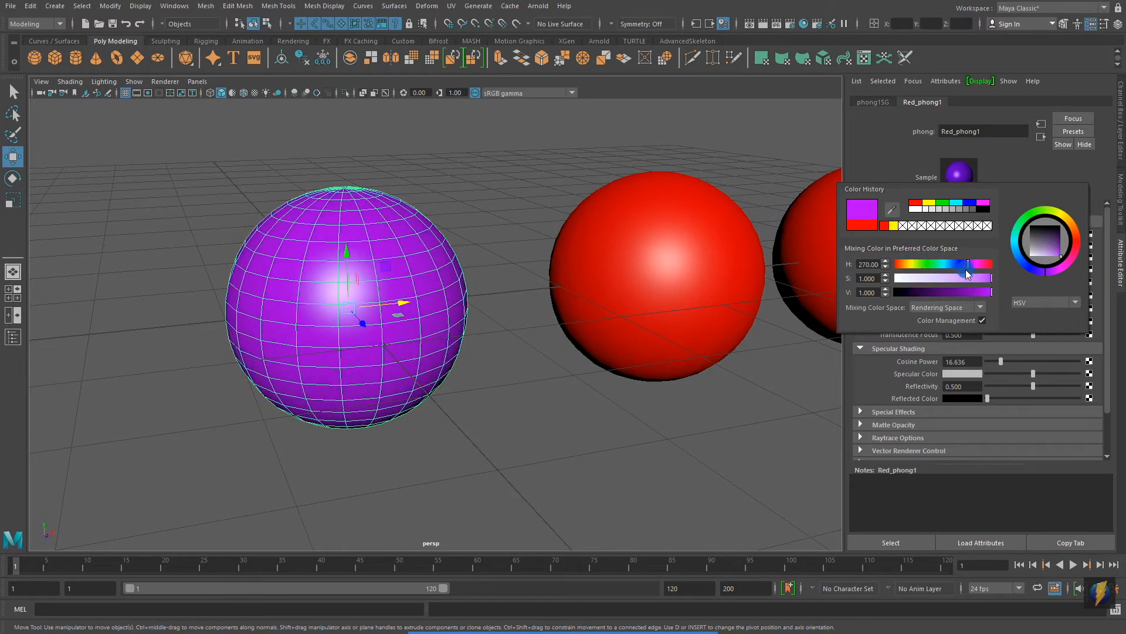
pyautogui.moveTo(992, 279)
pyautogui.mouseDown()
pyautogui.moveTo(900, 279)
pyautogui.moveTo(984, 281)
pyautogui.moveTo(994, 283)
pyautogui.moveTo(901, 292)
pyautogui.moveTo(991, 297)
pyautogui.mouseUp()
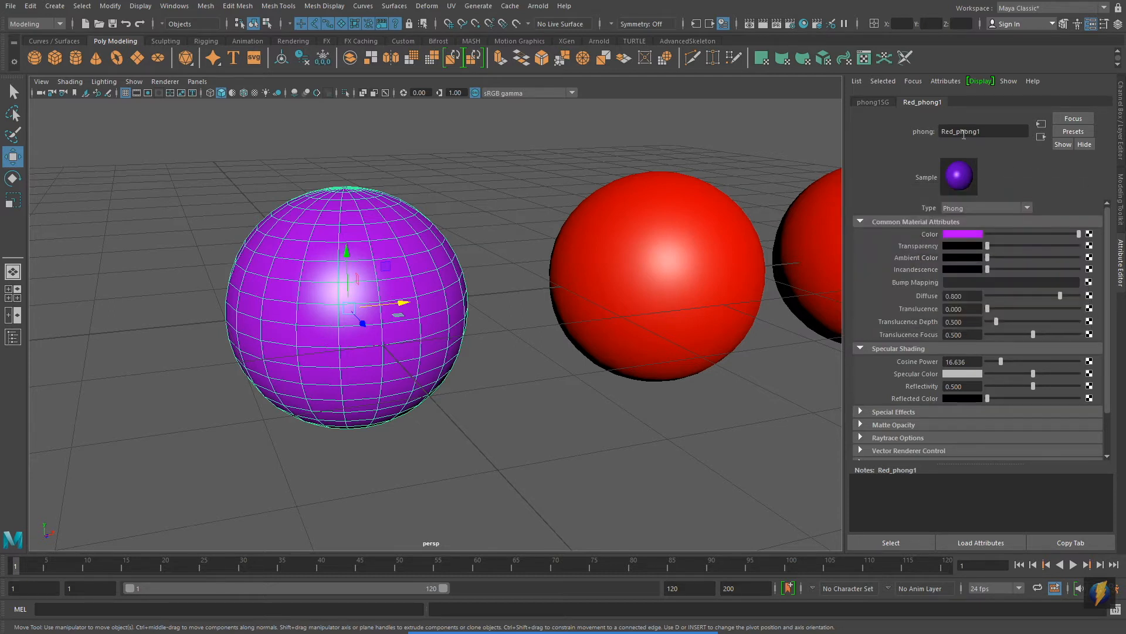
# Step: Rename the third sphere's Phong material to Purple_phong1 and deselect the sphere
pyautogui.moveTo(955, 131); pyautogui.dragTo(937, 127)
pyautogui.press('Return')
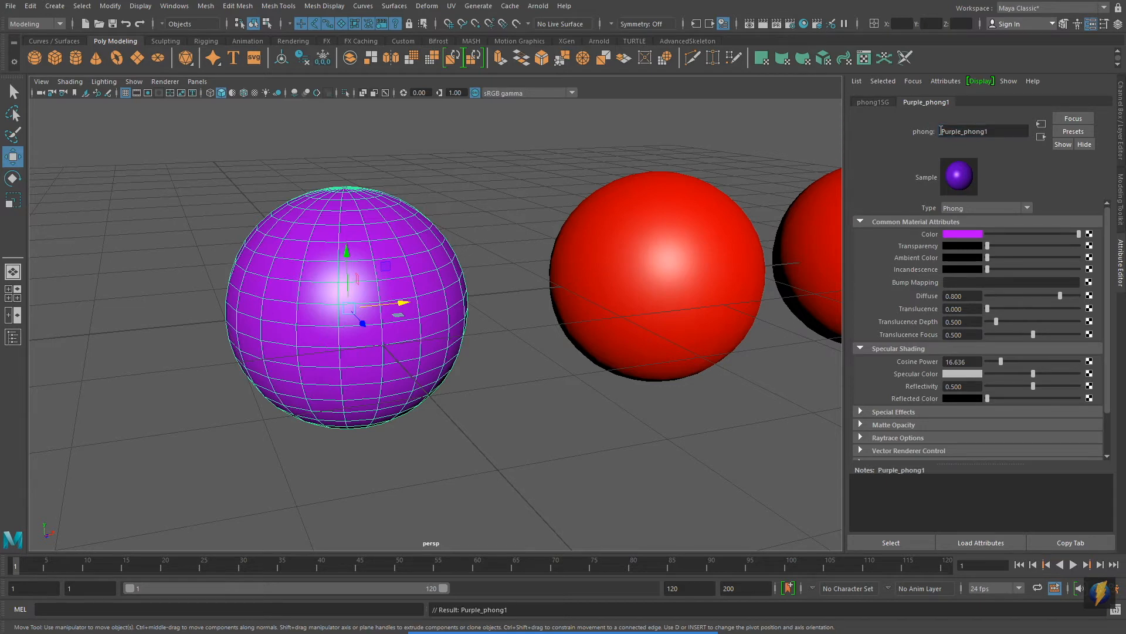
pyautogui.click(609, 435)
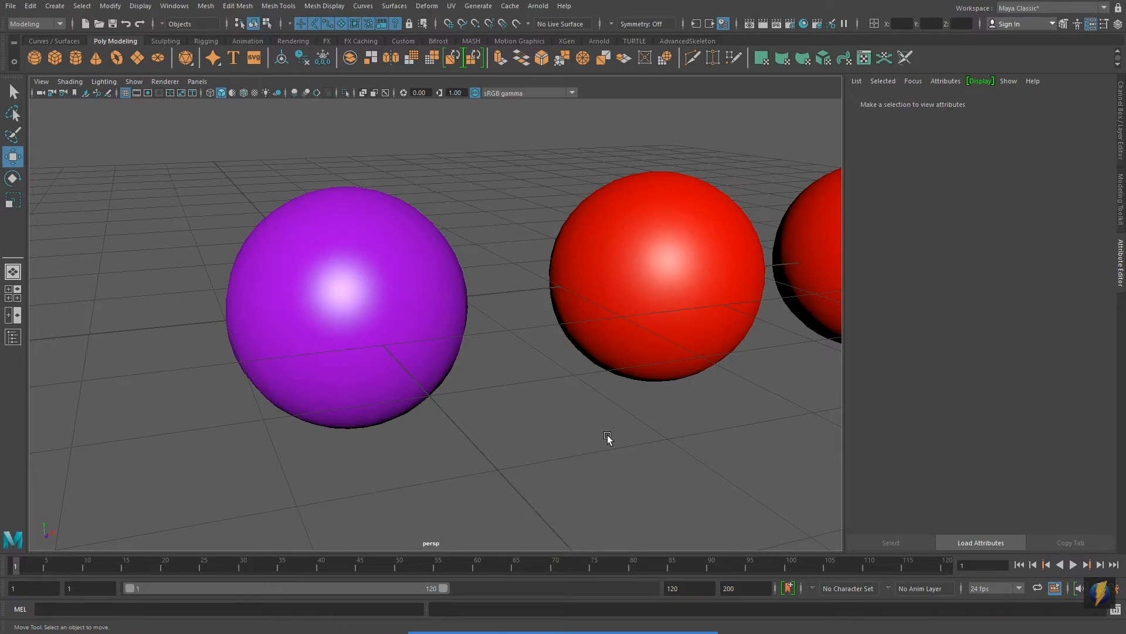
# Step: Assign the existing Purple_phong1 material to the second sphere, between the other two
pyautogui.keyDown('alt'); pyautogui.moveTo(738, 371); pyautogui.dragTo(661, 367, button='right'); pyautogui.keyUp('alt')
pyautogui.keyDown('alt'); pyautogui.moveTo(661, 368); pyautogui.dragTo(510, 357, button='middle'); pyautogui.keyUp('alt')
pyautogui.keyDown('alt'); pyautogui.moveTo(418, 384); pyautogui.dragTo(452, 384, button='right'); pyautogui.keyUp('alt')
pyautogui.click(458, 297)
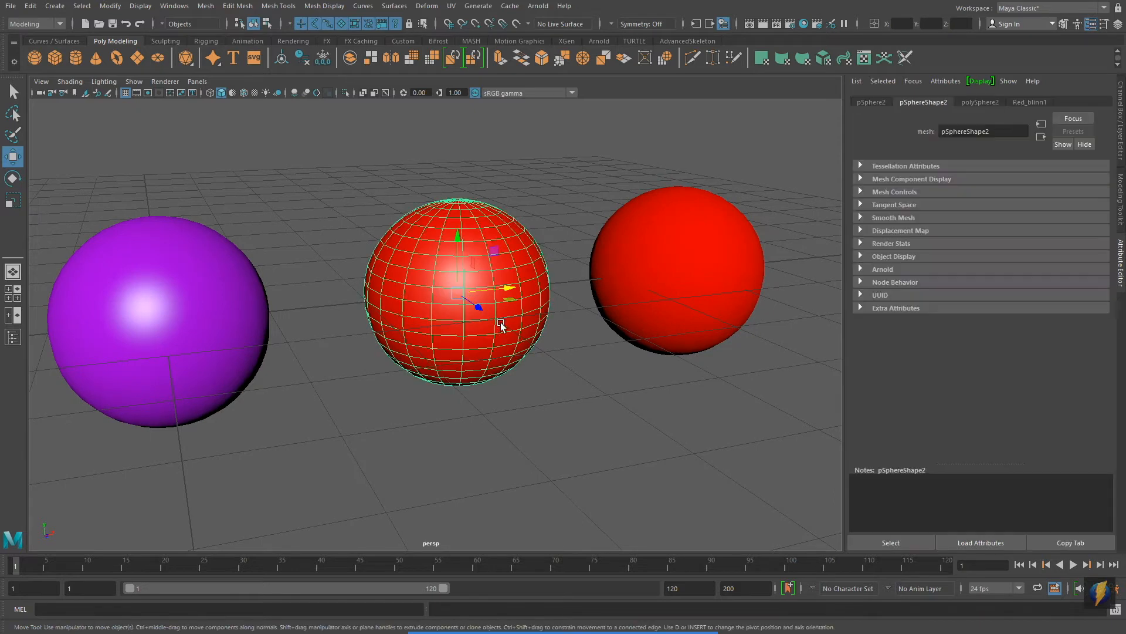
pyautogui.rightClick(438, 268)
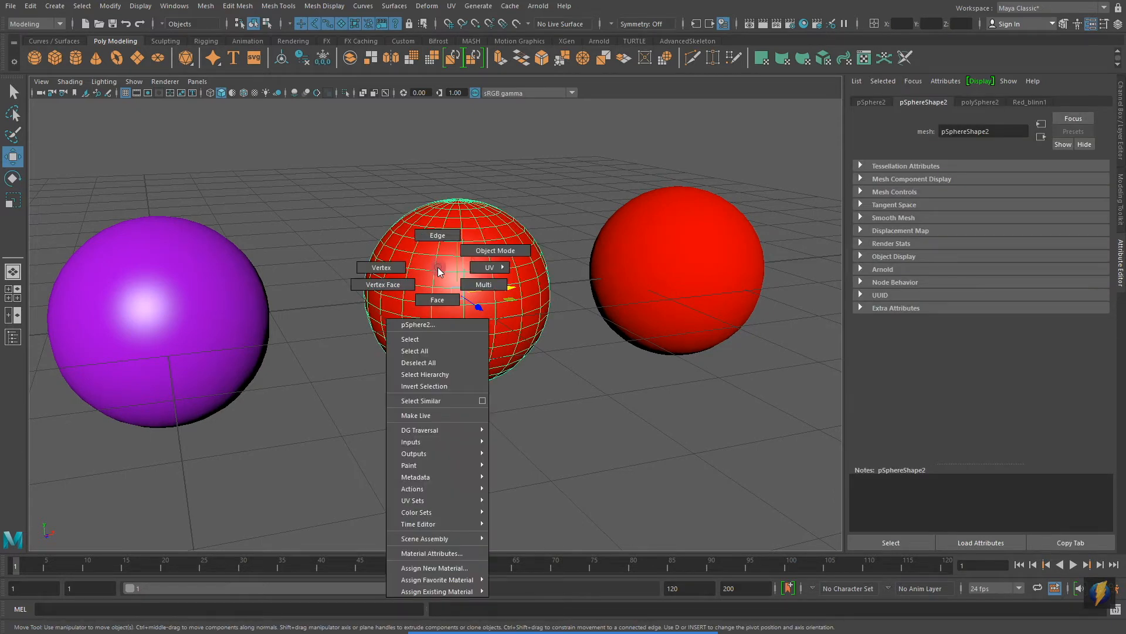
pyautogui.moveTo(438, 266); pyautogui.dragTo(535, 600, button='right')
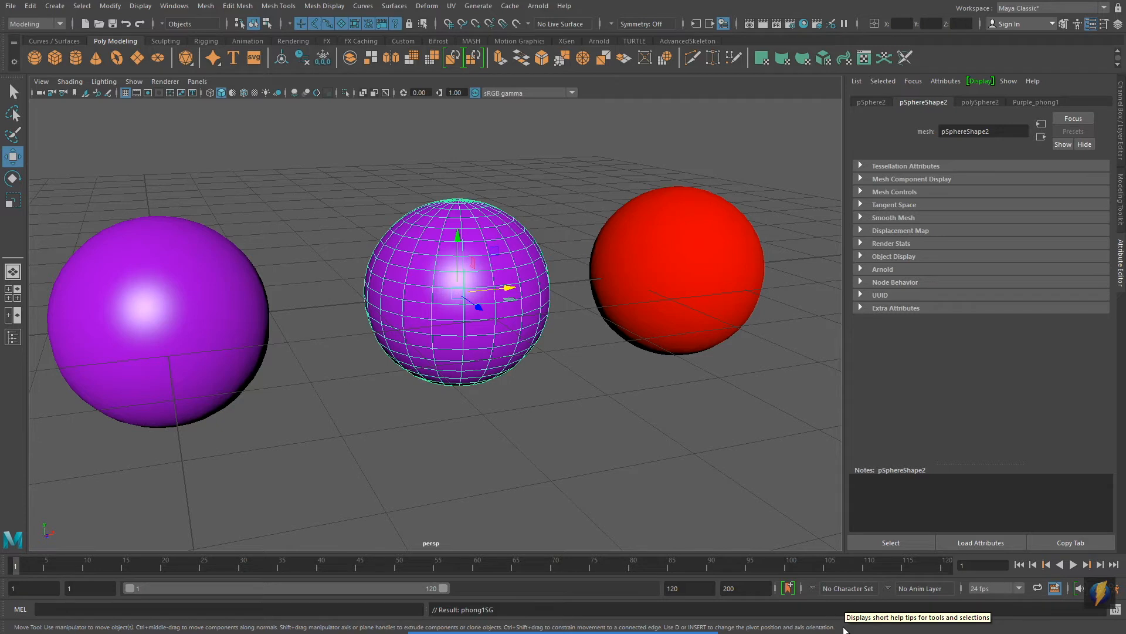
# Step: Assign the existing Purple_phong1 material to the first sphere, the remaining Lambert red one
pyautogui.click(679, 304)
pyautogui.rightClick(665, 266)
pyautogui.moveTo(654, 418); pyautogui.dragTo(748, 597, button='right')
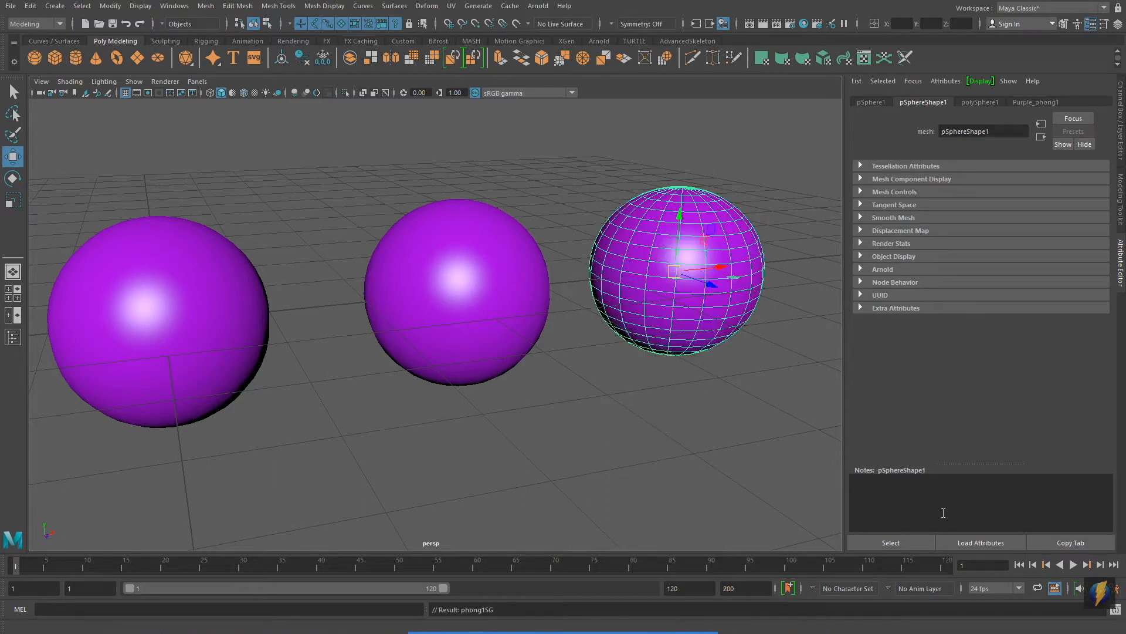
# Step: Assign the existing Red_lambert2 material to the second sphere and Red_blinn1 to the third sphere
pyautogui.click(467, 305)
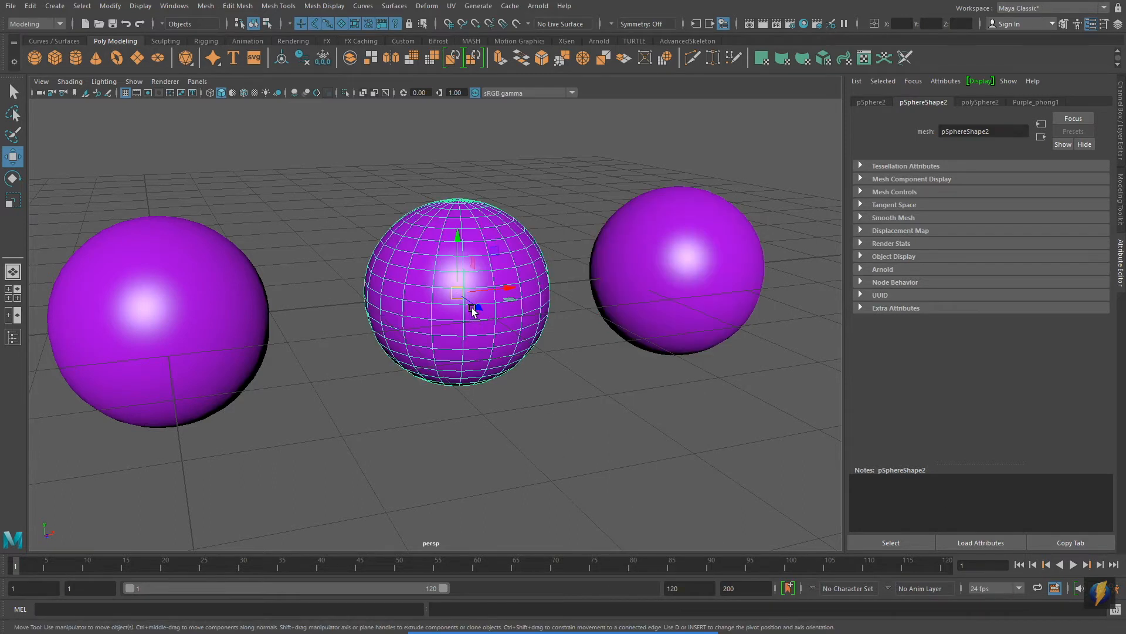
pyautogui.moveTo(473, 271); pyautogui.dragTo(554, 572, button='right')
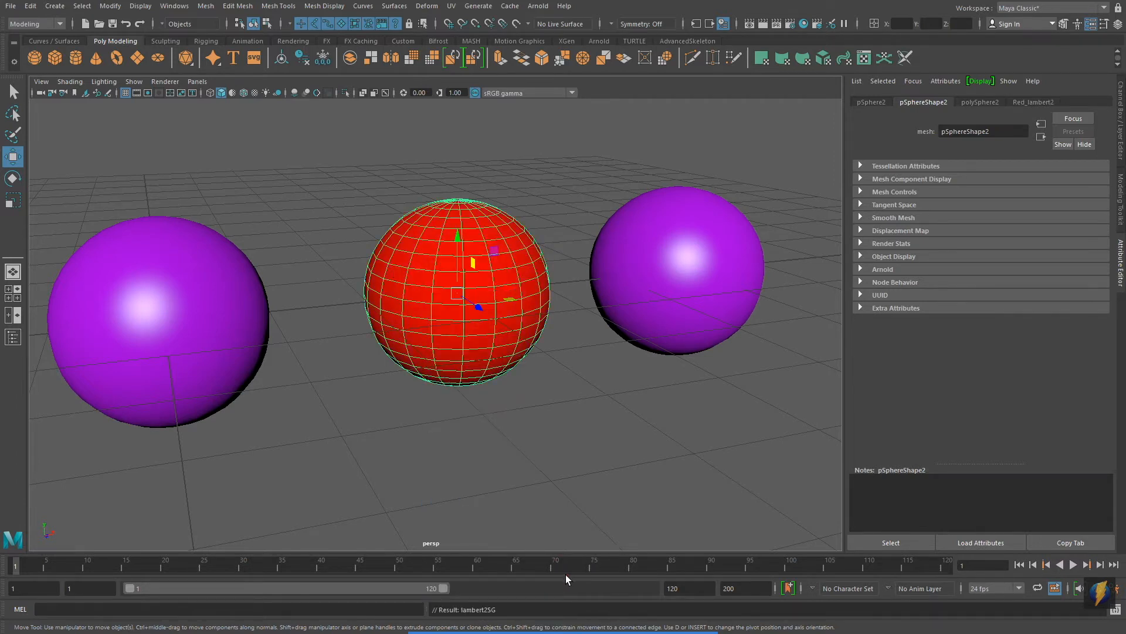
pyautogui.moveTo(186, 339); pyautogui.dragTo(284, 562, button='right')
pyautogui.click(179, 332)
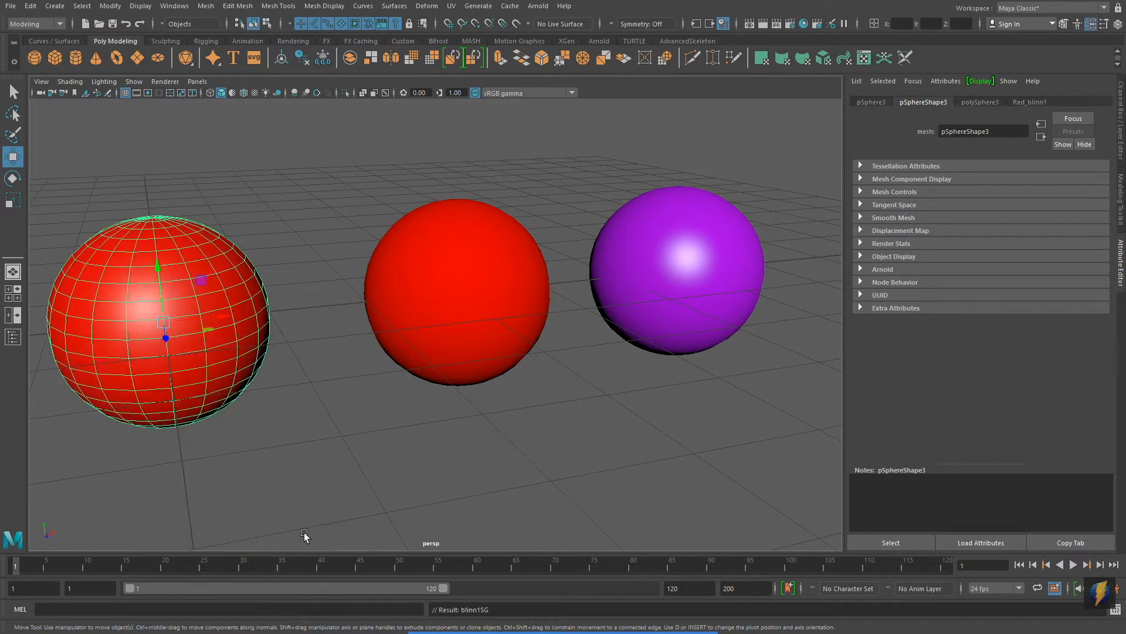
pyautogui.click(594, 394)
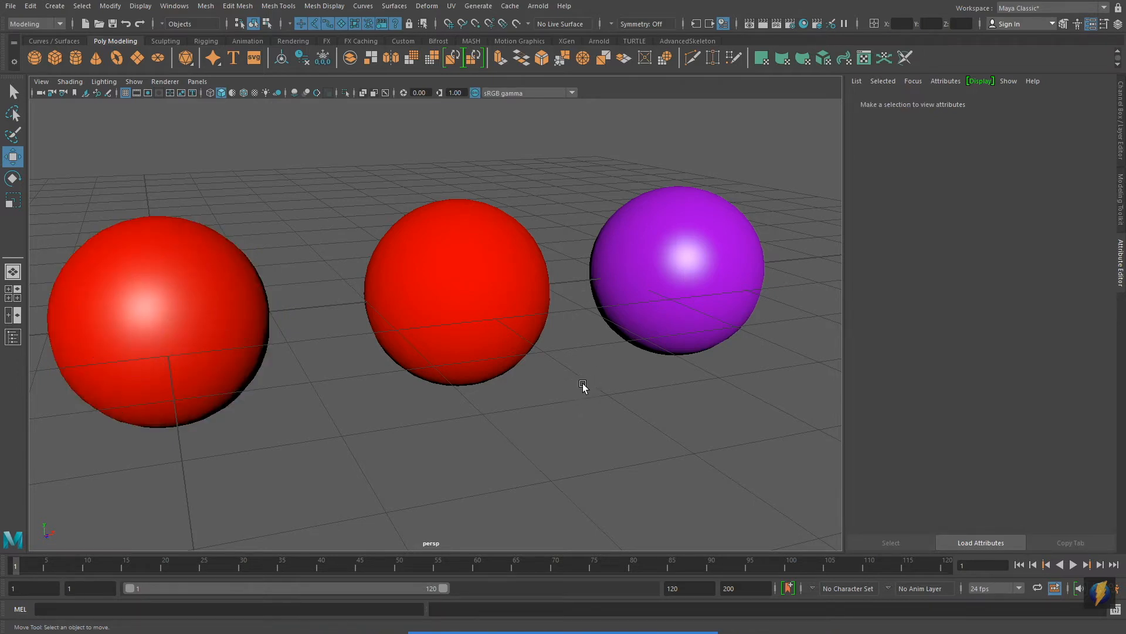
# Step: Delete the two red spheres together, keeping only the purple sphere
pyautogui.keyDown('alt'); pyautogui.moveTo(729, 406); pyautogui.dragTo(572, 383); pyautogui.keyUp('alt')
pyautogui.moveTo(106, 179); pyautogui.dragTo(546, 396)
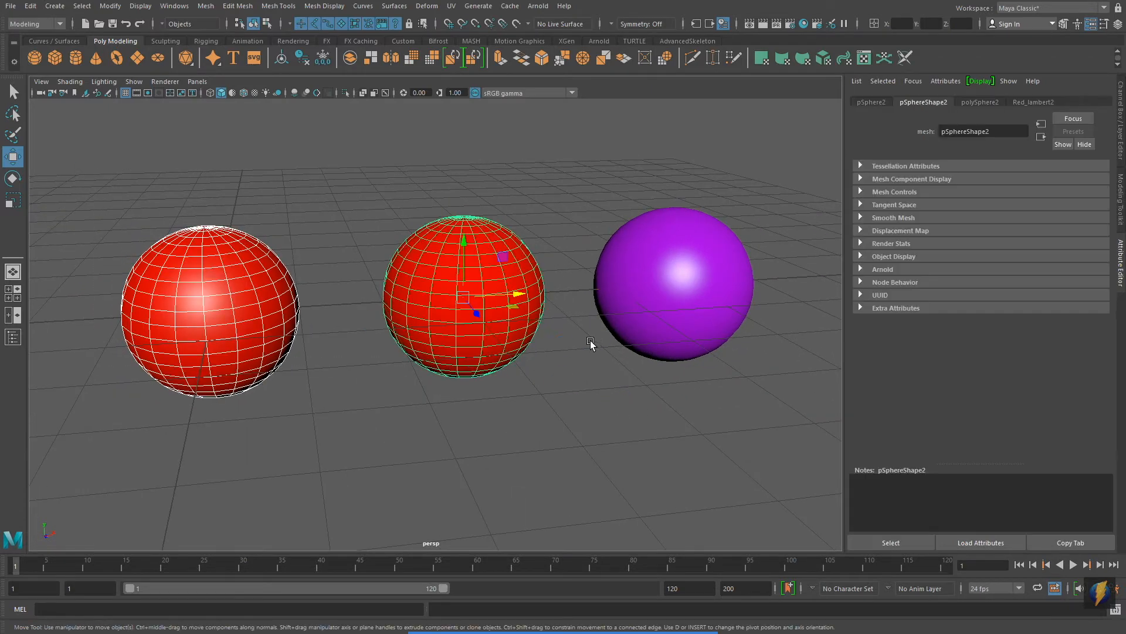
pyautogui.press('Delete')
# Step: Create a polygon cube, move it about 2.78 units along X, and create a polygon cone at the origin
pyautogui.click(55, 58)
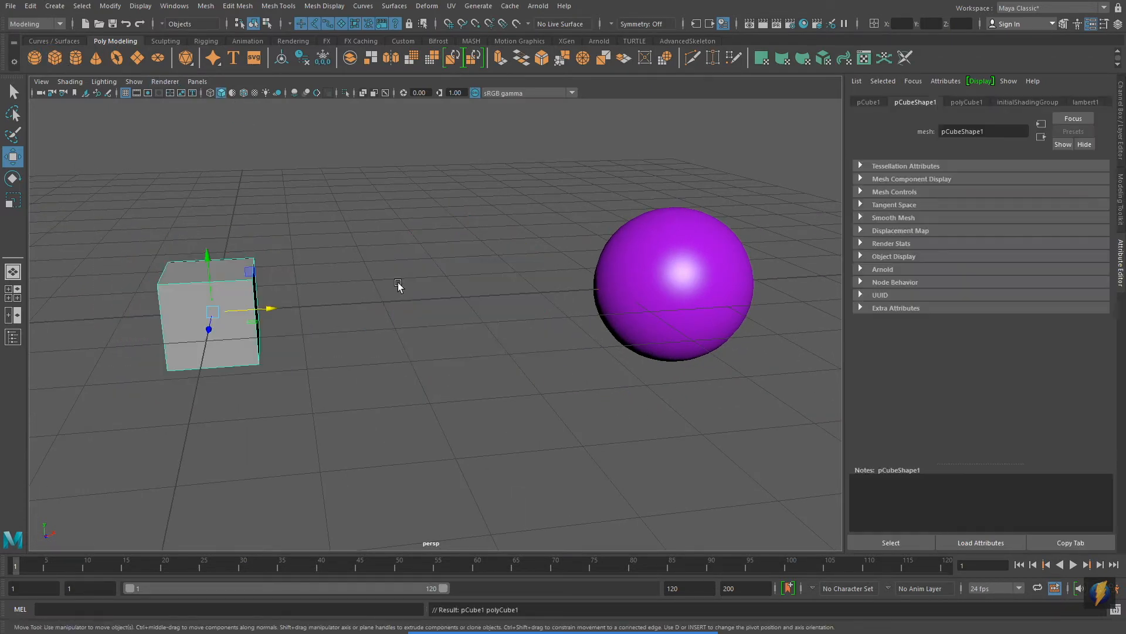
pyautogui.moveTo(269, 314); pyautogui.dragTo(502, 314)
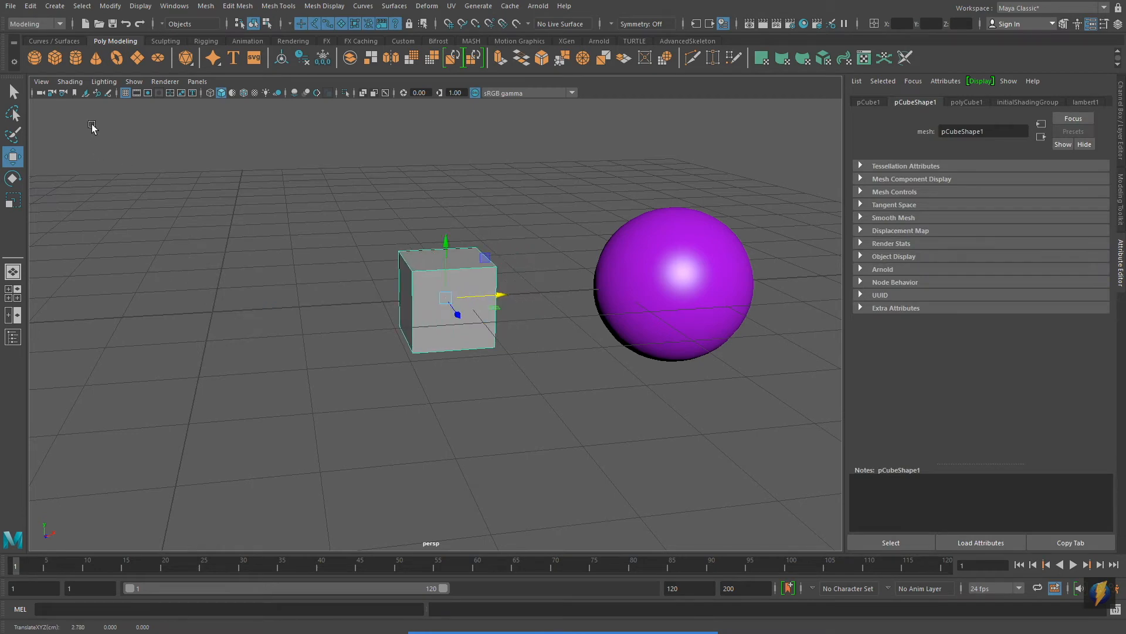
pyautogui.click(95, 57)
pyautogui.keyDown('alt'); pyautogui.moveTo(432, 329); pyautogui.dragTo(462, 350); pyautogui.keyUp('alt')
# Step: Assign the existing Purple_phong1 material to both the cube and the cone
pyautogui.click(469, 325)
pyautogui.moveTo(450, 298); pyautogui.dragTo(536, 596, button='right')
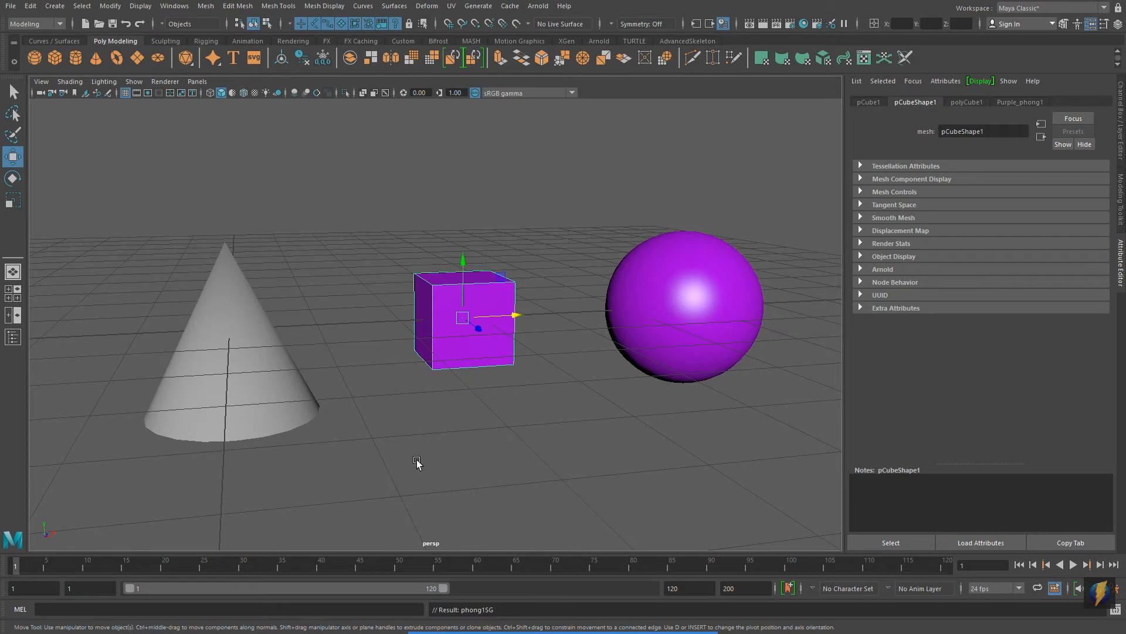
pyautogui.click(234, 372)
pyautogui.moveTo(239, 360); pyautogui.dragTo(324, 601, button='right')
pyautogui.click(489, 414)
# Step: Open the cube's shared Purple_phong1 material and set its color to magenta with a hue of about 308.66
pyautogui.keyDown('alt'); pyautogui.moveTo(569, 382); pyautogui.dragTo(548, 393); pyautogui.keyUp('alt')
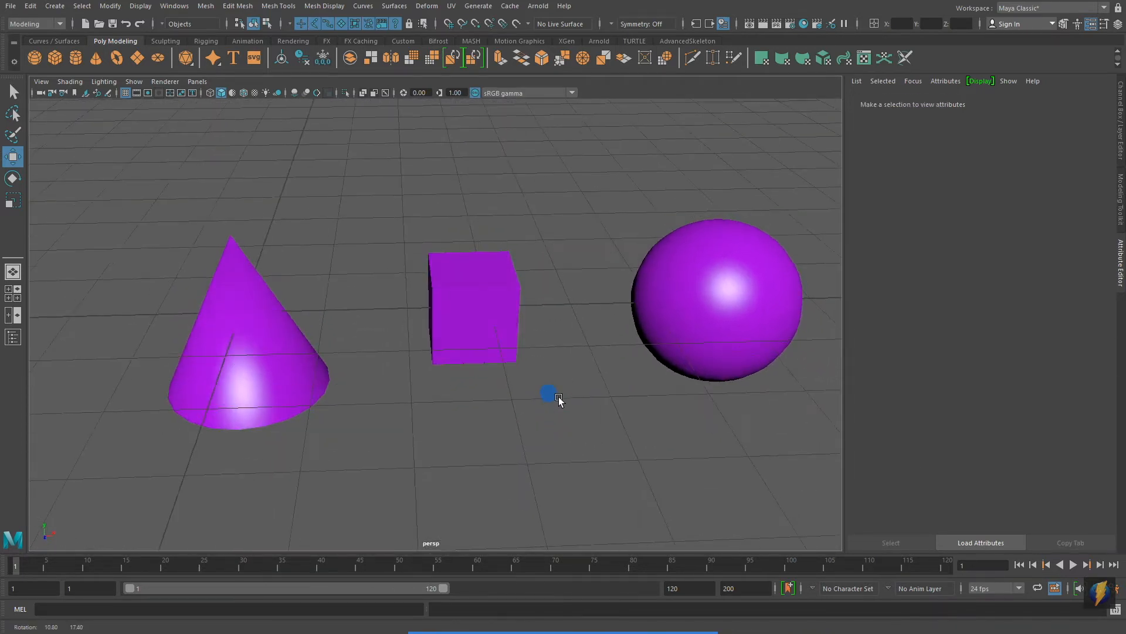
pyautogui.keyDown('alt'); pyautogui.moveTo(403, 410); pyautogui.dragTo(424, 392); pyautogui.keyUp('alt')
pyautogui.keyDown('alt'); pyautogui.moveTo(343, 430); pyautogui.dragTo(365, 425, button='right'); pyautogui.keyUp('alt')
pyautogui.keyDown('alt'); pyautogui.moveTo(395, 416); pyautogui.dragTo(386, 422, button='middle'); pyautogui.keyUp('alt')
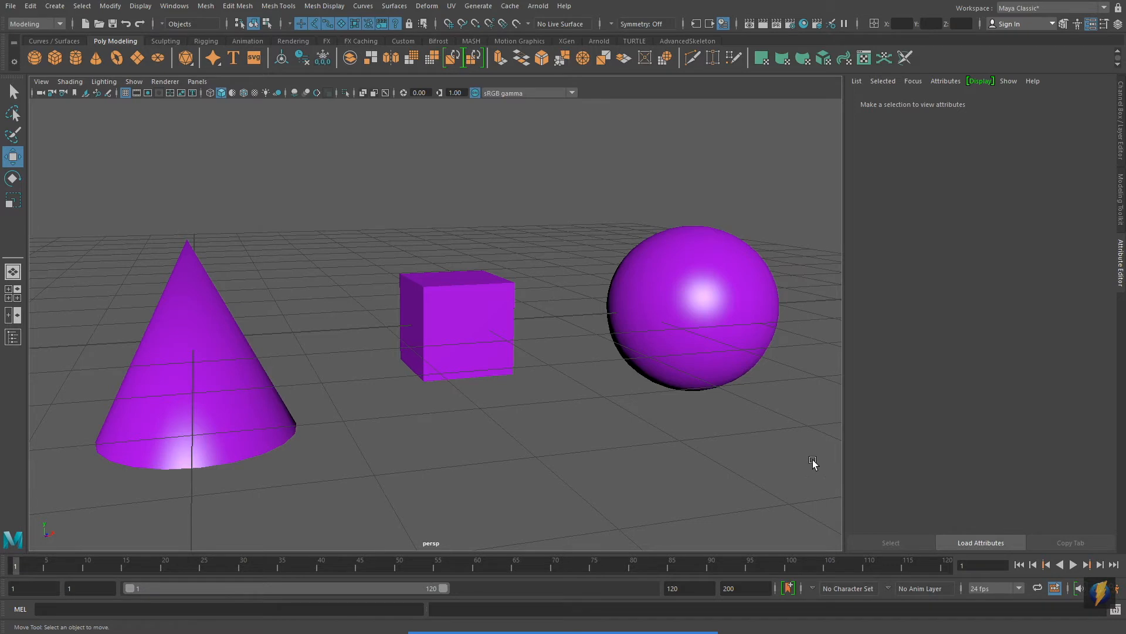
pyautogui.click(449, 343)
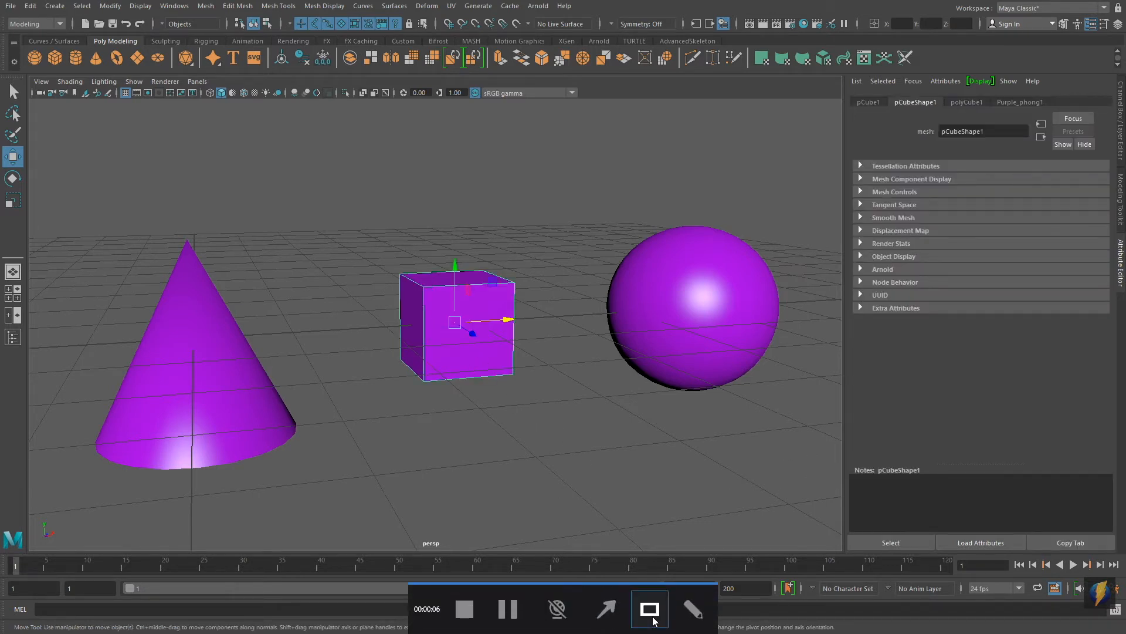
pyautogui.moveTo(522, 468)
pyautogui.mouseDown()
pyautogui.moveTo(603, 454)
pyautogui.moveTo(1121, 268)
pyautogui.moveTo(900, 357)
pyautogui.moveTo(853, 364)
pyautogui.moveTo(1004, 102)
pyautogui.mouseUp()
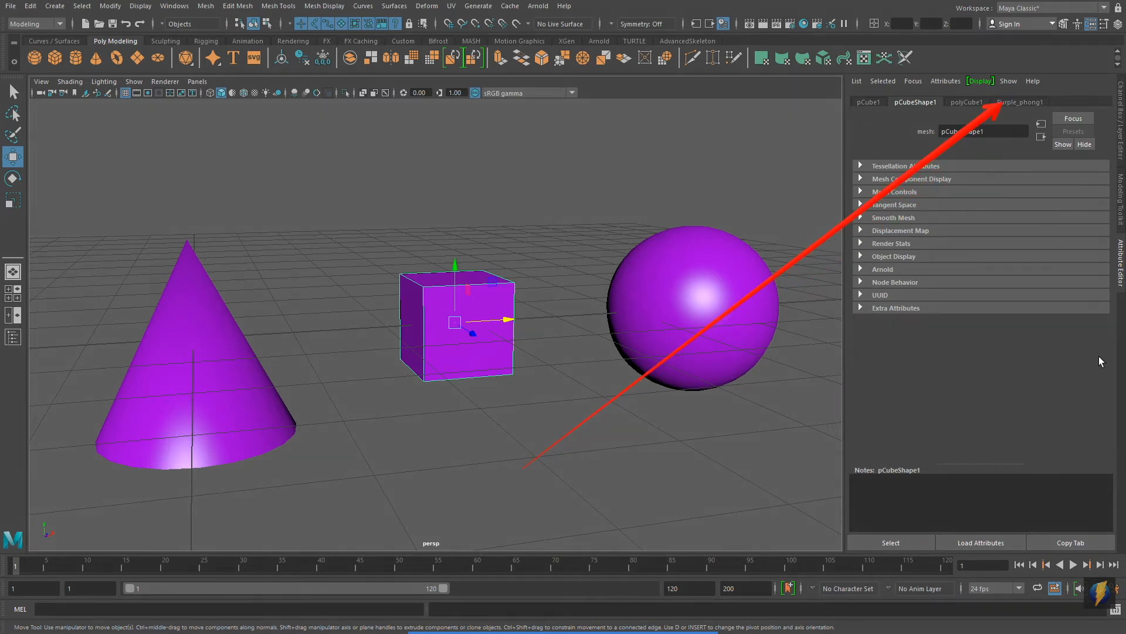
pyautogui.click(1024, 104)
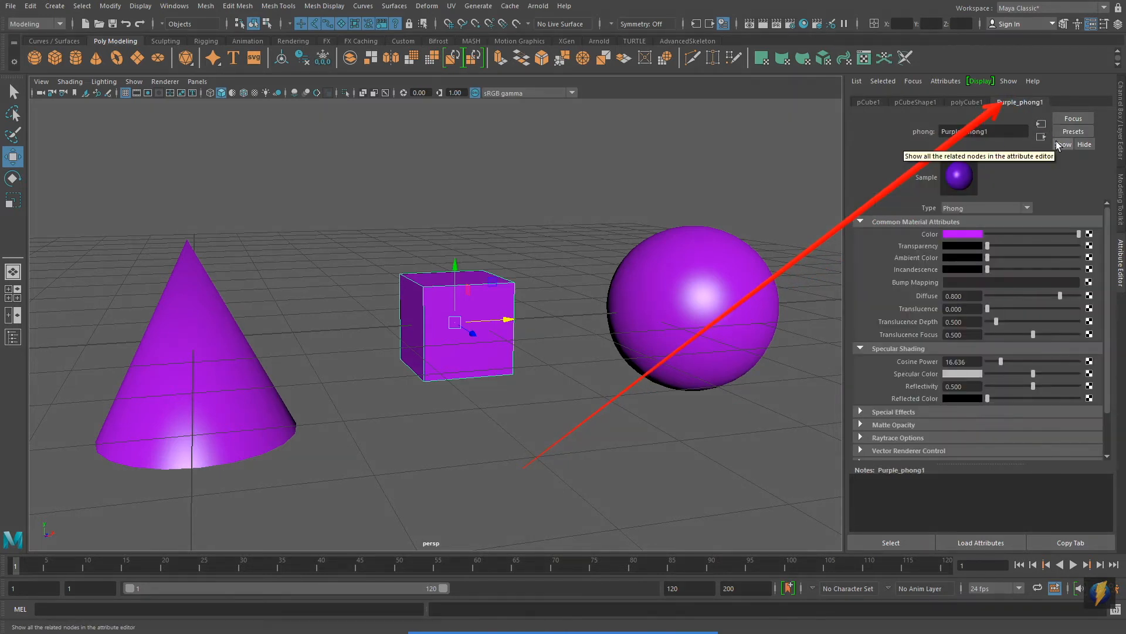
pyautogui.click(955, 234)
pyautogui.moveTo(1040, 269)
pyautogui.mouseDown()
pyautogui.moveTo(1015, 243)
pyautogui.moveTo(1039, 223)
pyautogui.moveTo(1062, 255)
pyautogui.moveTo(1052, 230)
pyautogui.moveTo(1035, 230)
pyautogui.moveTo(1033, 255)
pyautogui.moveTo(1058, 239)
pyautogui.moveTo(1062, 263)
pyautogui.moveTo(1046, 270)
pyautogui.moveTo(1062, 268)
pyautogui.mouseUp()
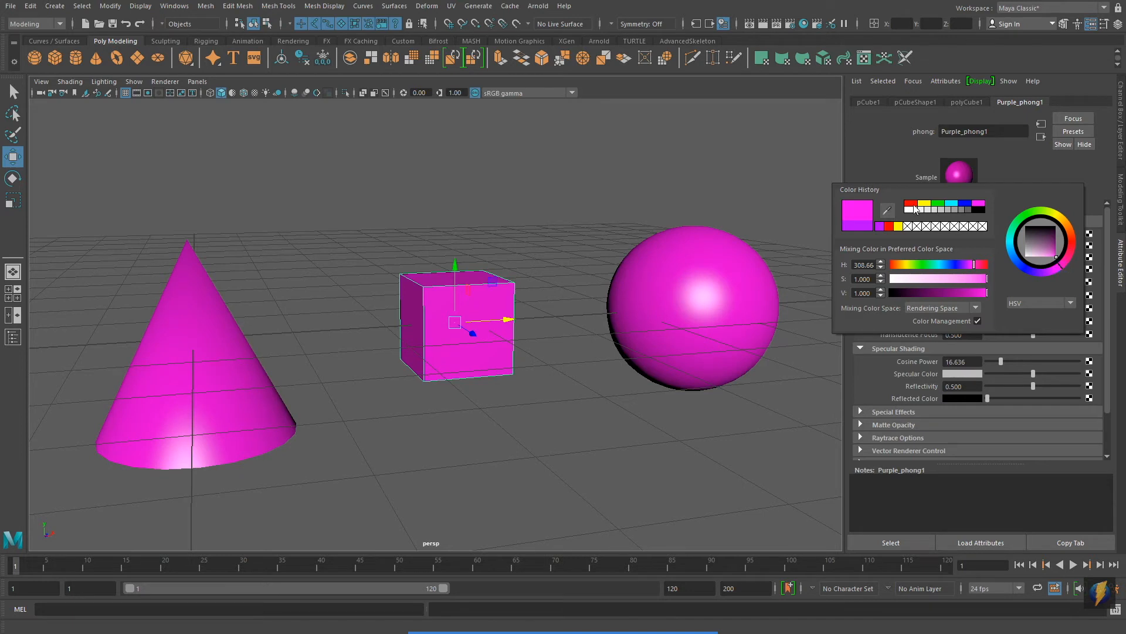
pyautogui.click(874, 162)
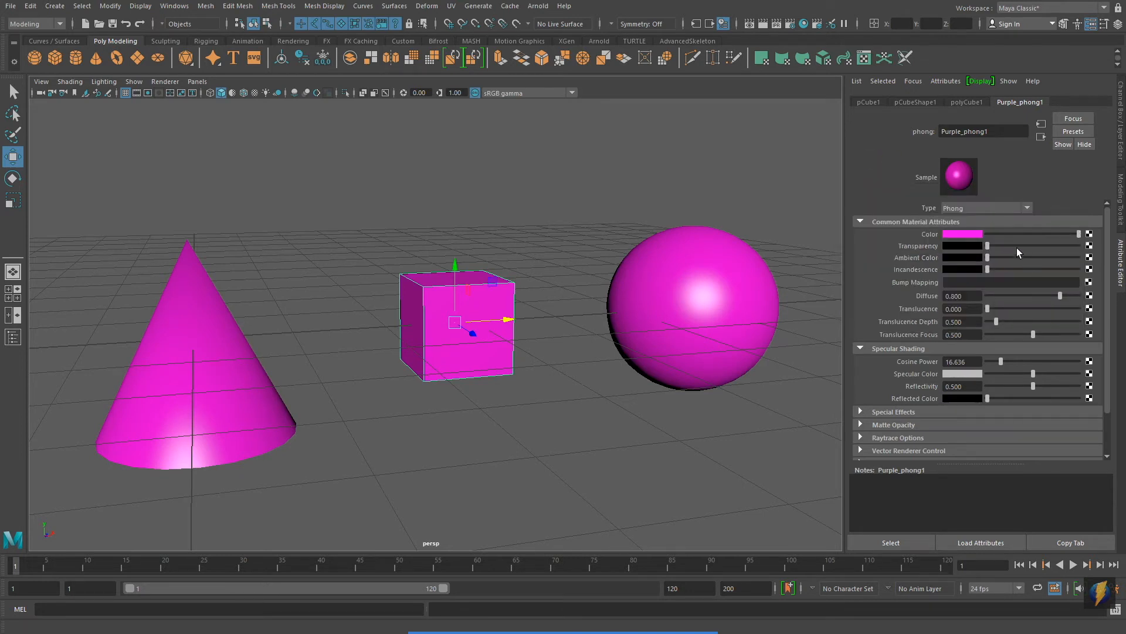
# Step: Try partial and full transparency on the shared Purple_phong1 material, restore it to zero, and deselect the cube
pyautogui.moveTo(988, 244); pyautogui.dragTo(1054, 251)
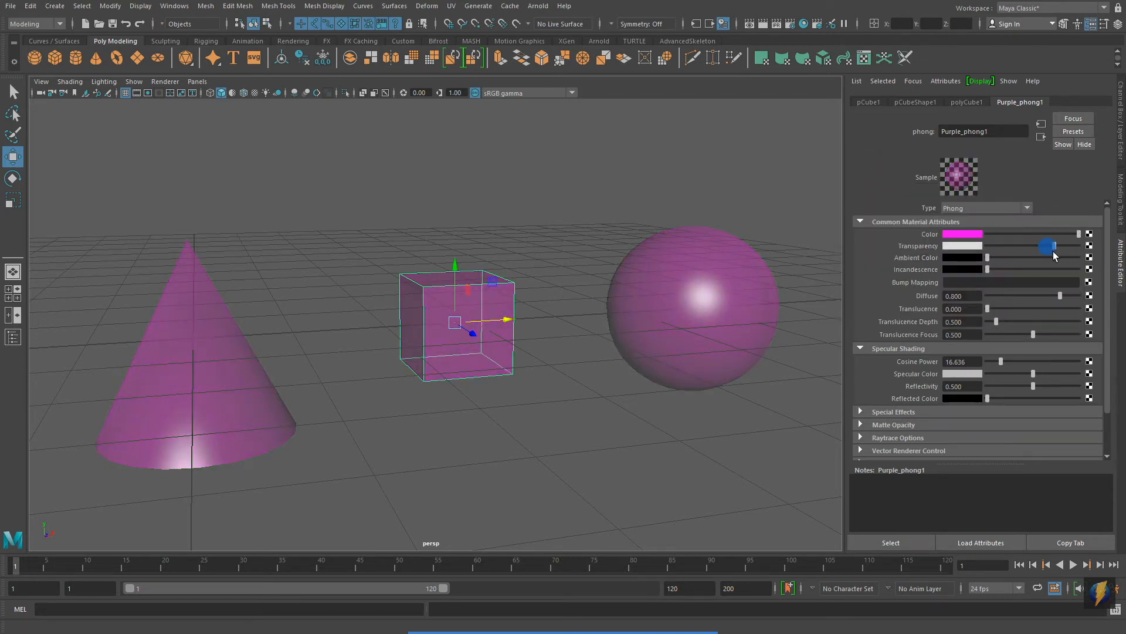
pyautogui.moveTo(537, 286)
pyautogui.keyDown('alt'); pyautogui.mouseDown()
pyautogui.moveTo(590, 271)
pyautogui.moveTo(586, 284)
pyautogui.moveTo(389, 285)
pyautogui.moveTo(531, 288)
pyautogui.mouseUp(); pyautogui.keyUp('alt')
pyautogui.moveTo(1053, 245); pyautogui.dragTo(1102, 256)
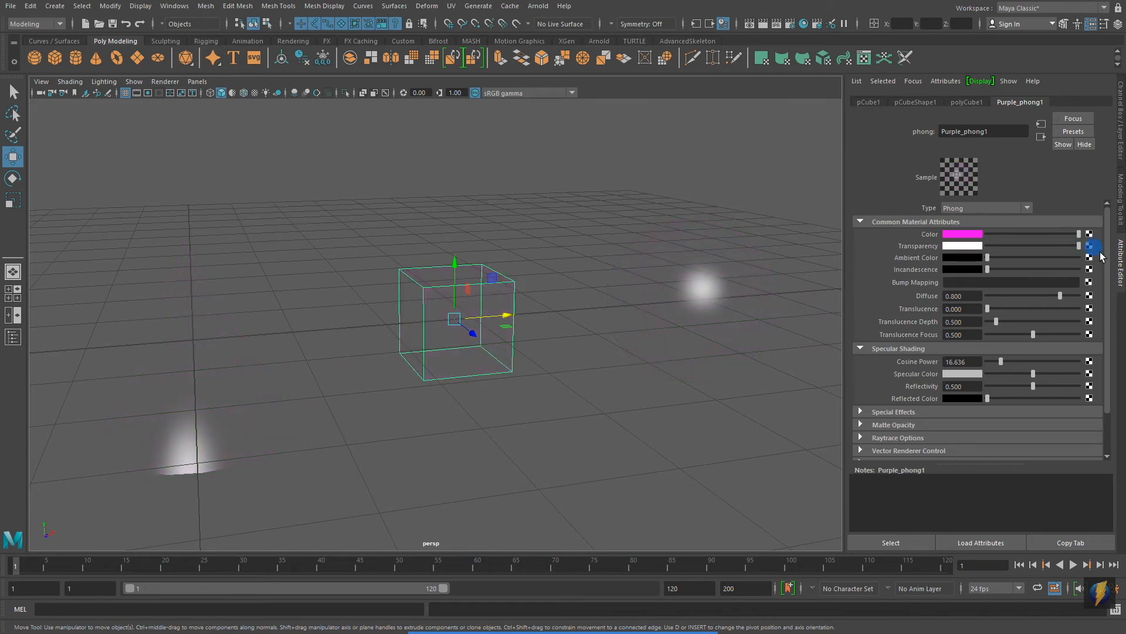
pyautogui.moveTo(535, 284)
pyautogui.keyDown('alt'); pyautogui.mouseDown()
pyautogui.moveTo(528, 350)
pyautogui.moveTo(536, 302)
pyautogui.moveTo(552, 330)
pyautogui.moveTo(539, 390)
pyautogui.moveTo(544, 318)
pyautogui.moveTo(558, 377)
pyautogui.moveTo(546, 300)
pyautogui.moveTo(557, 297)
pyautogui.mouseUp(); pyautogui.keyUp('alt')
pyautogui.moveTo(1079, 250); pyautogui.dragTo(962, 250)
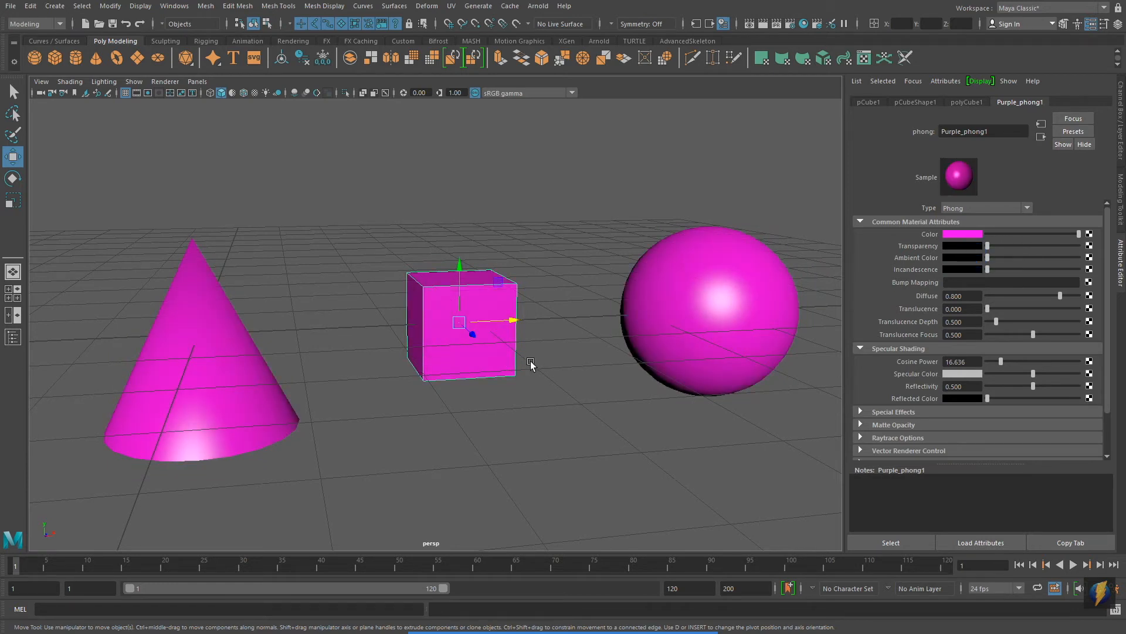
pyautogui.click(584, 413)
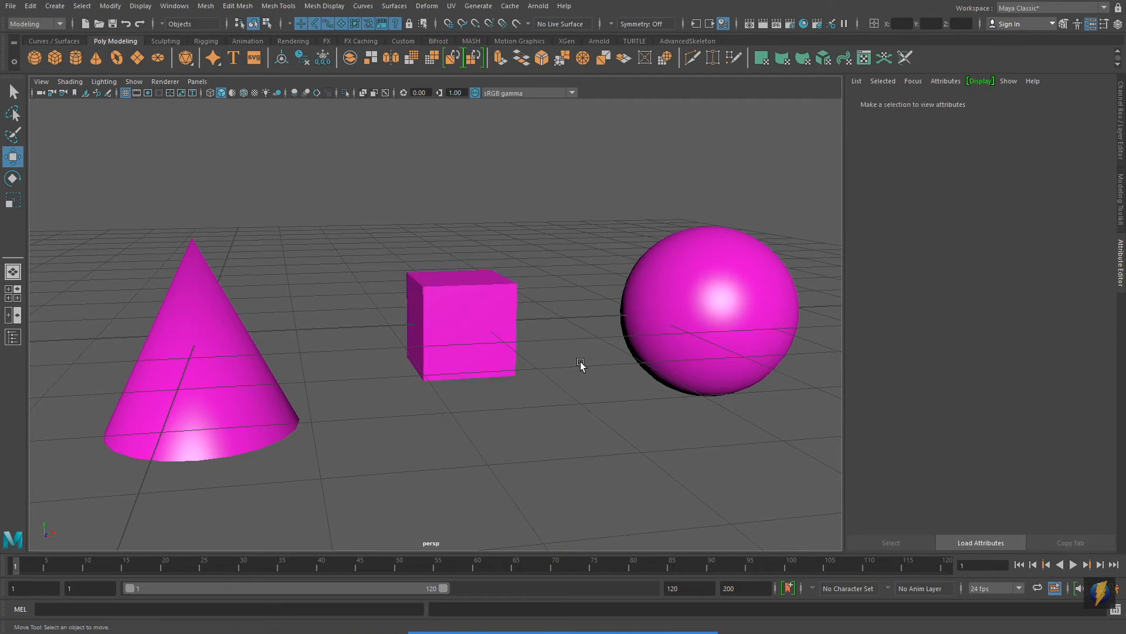
# Step: Open the Hypershade editor and reposition its window so the cone in the viewport is uncovered
pyautogui.moveTo(563, 632)
pyautogui.moveTo(372, 433); pyautogui.dragTo(180, 9)
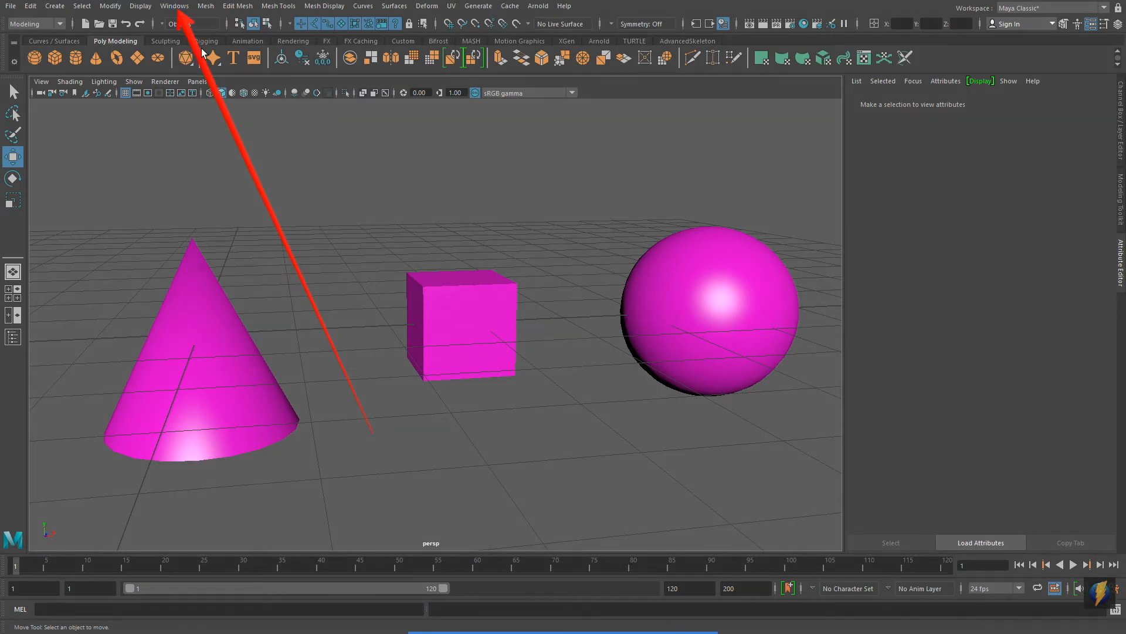
pyautogui.click(175, 7)
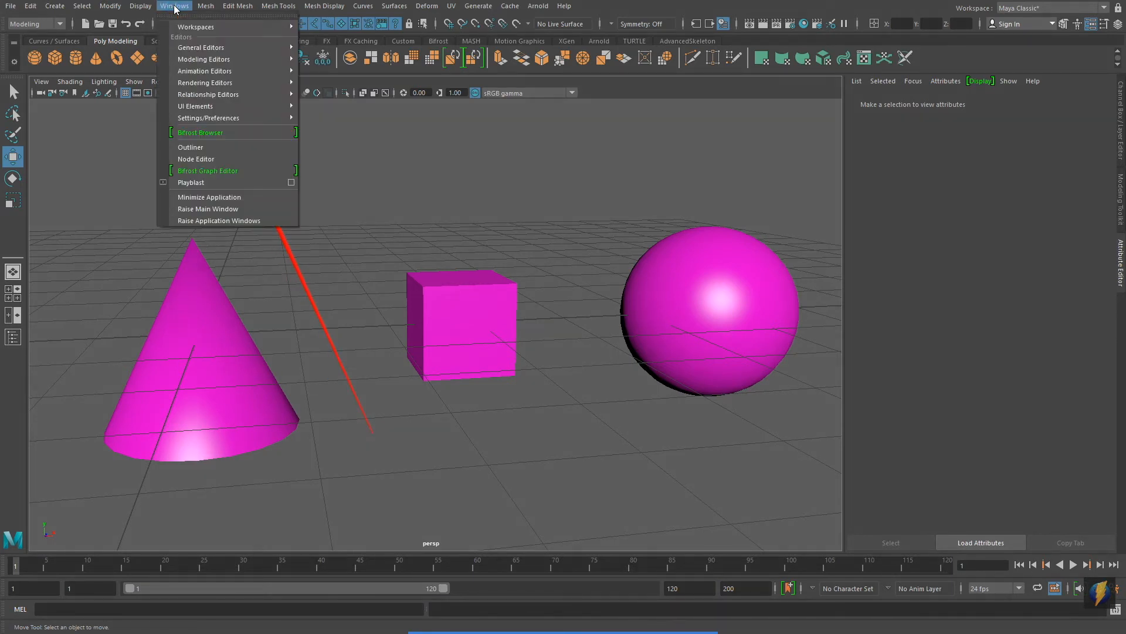
pyautogui.moveTo(200, 83)
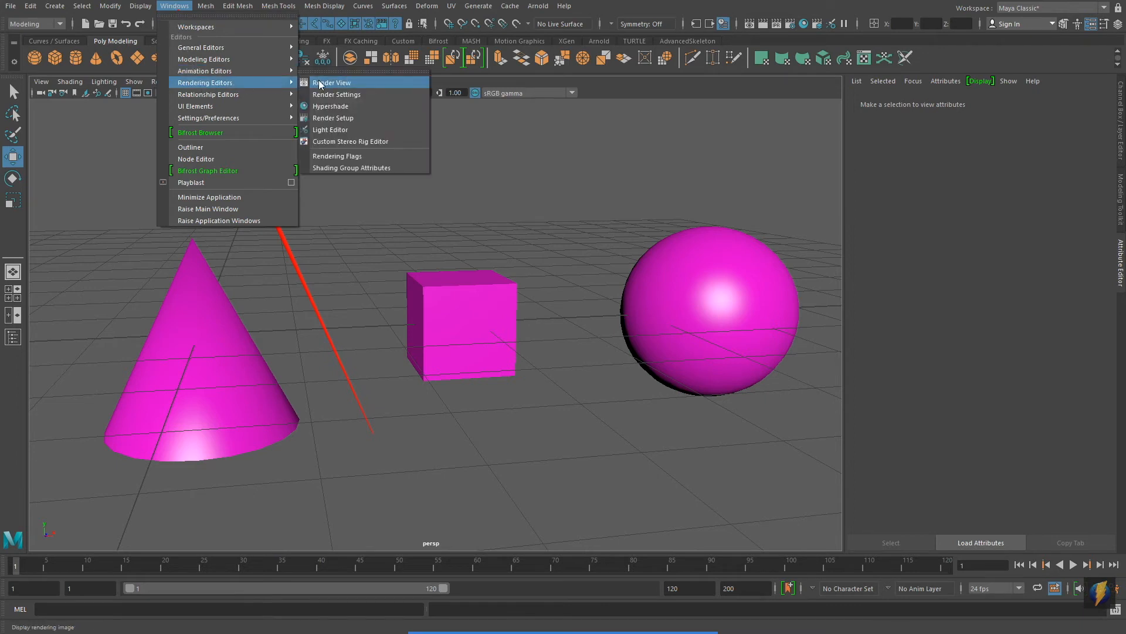
pyautogui.click(376, 105)
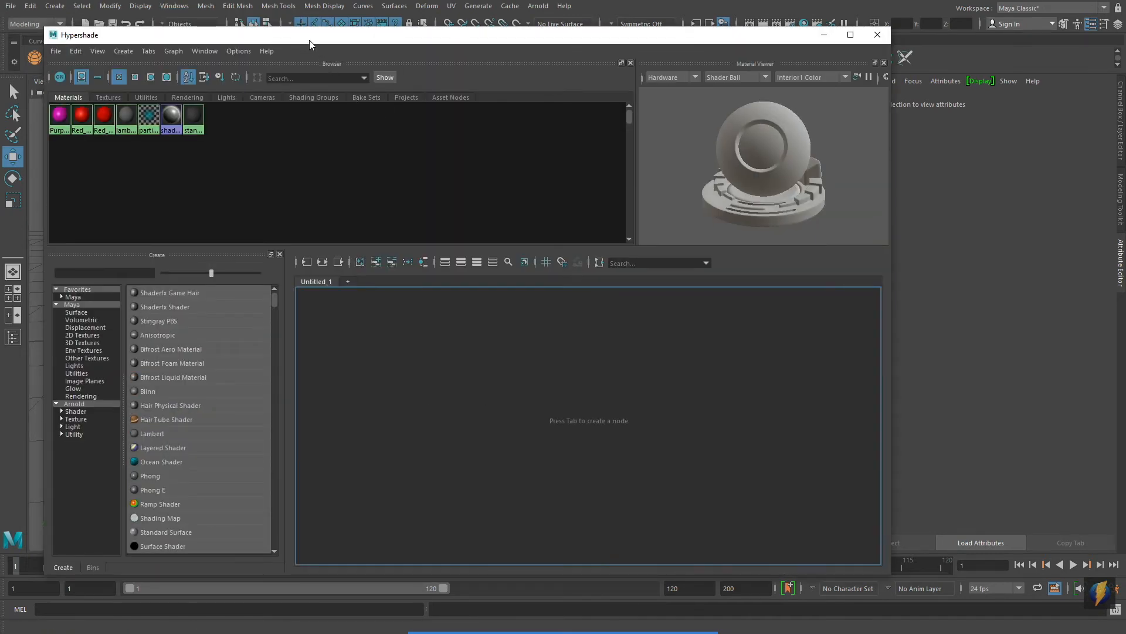
pyautogui.moveTo(306, 38); pyautogui.dragTo(581, 156)
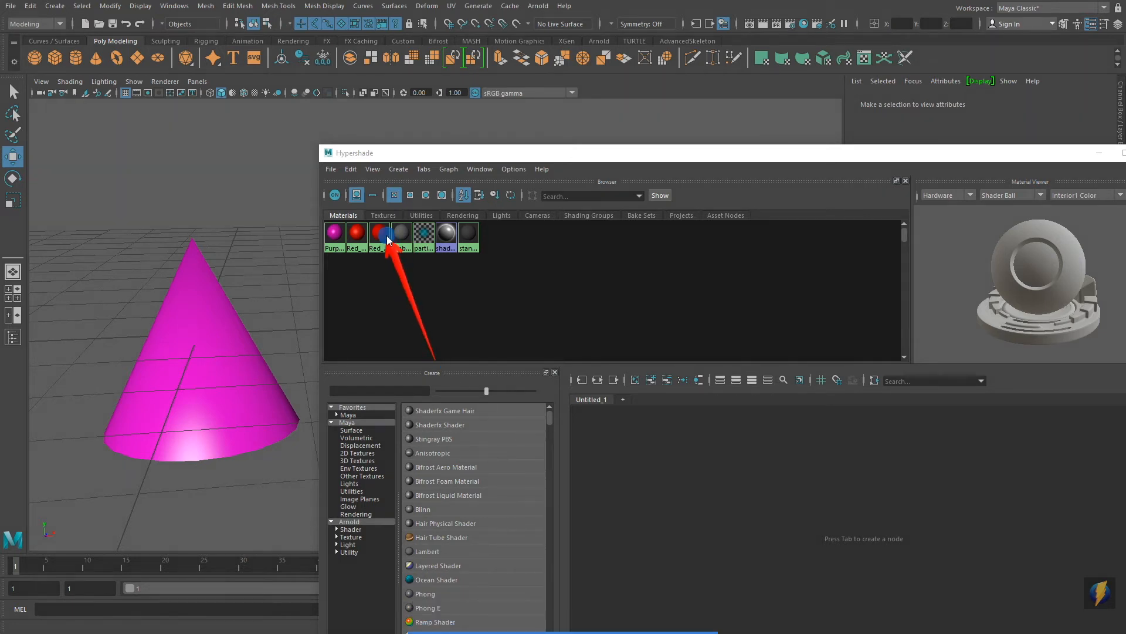
# Step: Show the Hypershade material swatches at large size, enlarge the browser area to fit them, and reposition the window
pyautogui.click(374, 170)
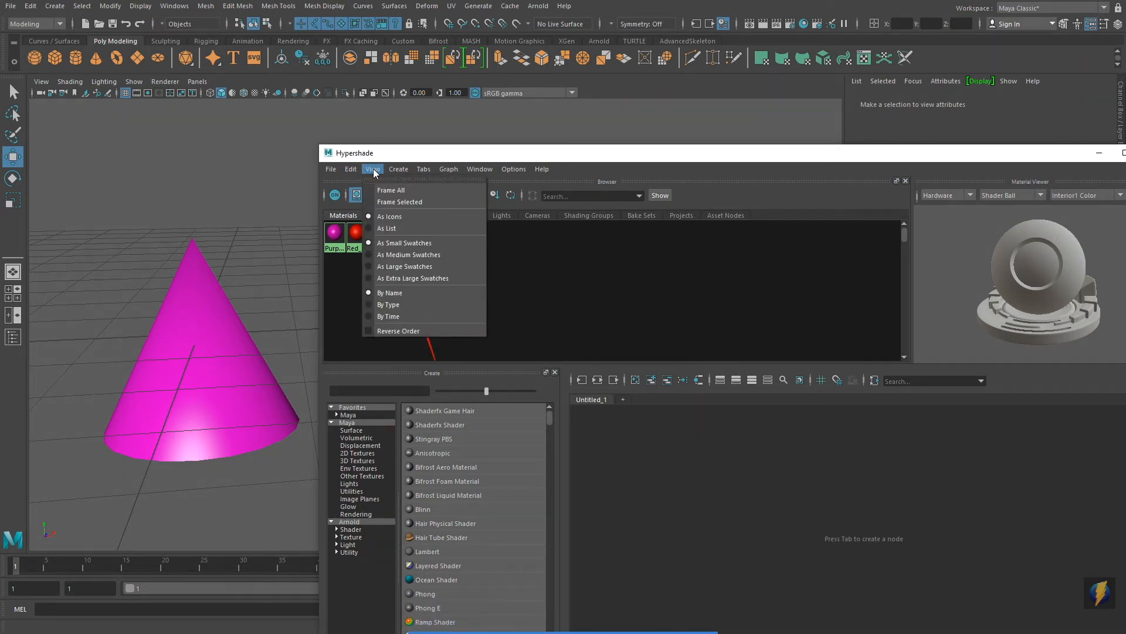
pyautogui.click(403, 267)
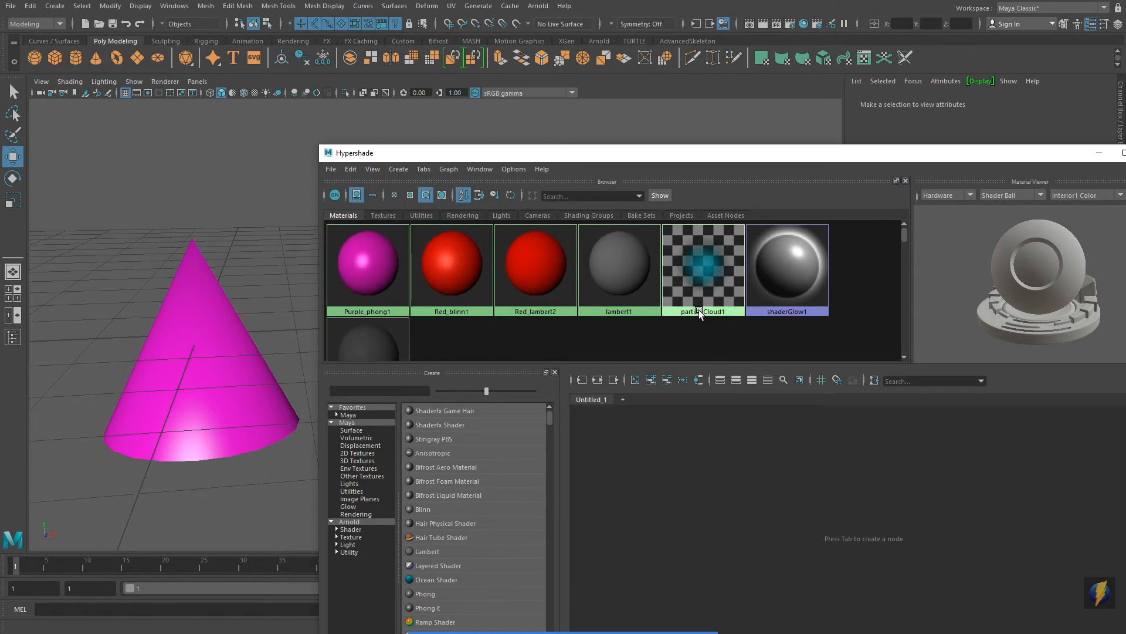
pyautogui.moveTo(699, 364); pyautogui.dragTo(699, 409)
pyautogui.click(590, 152)
pyautogui.moveTo(590, 153); pyautogui.dragTo(543, 175)
# Step: Preview Purple_phong1, Red_blinn1, Red_lambert2 and lambert1 in the Hypershade material viewer
pyautogui.click(333, 281)
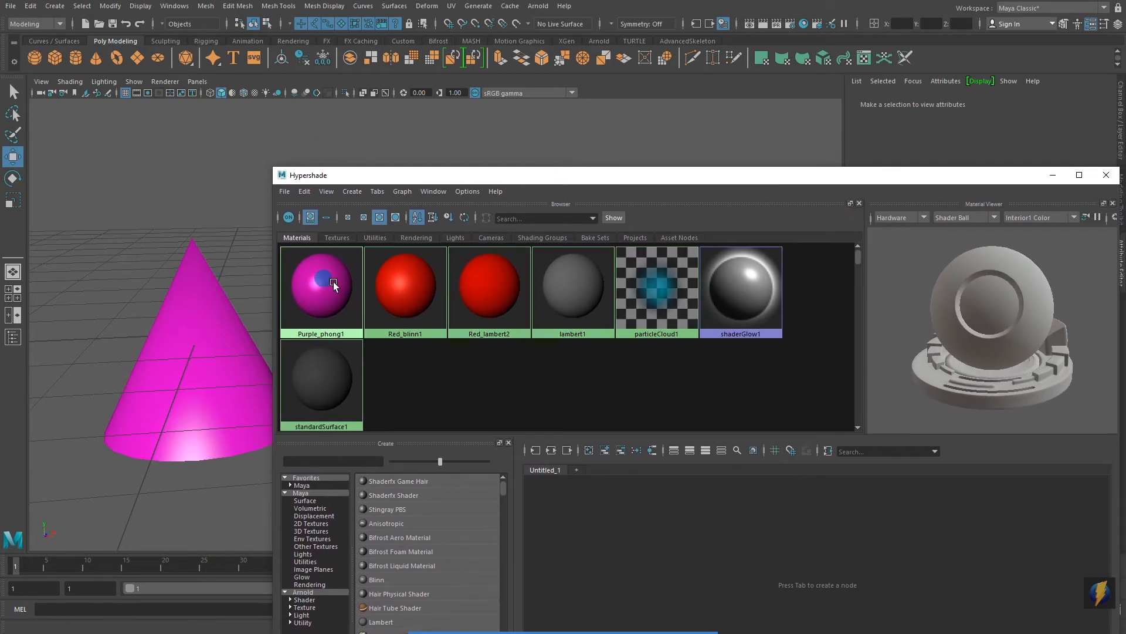
pyautogui.click(396, 287)
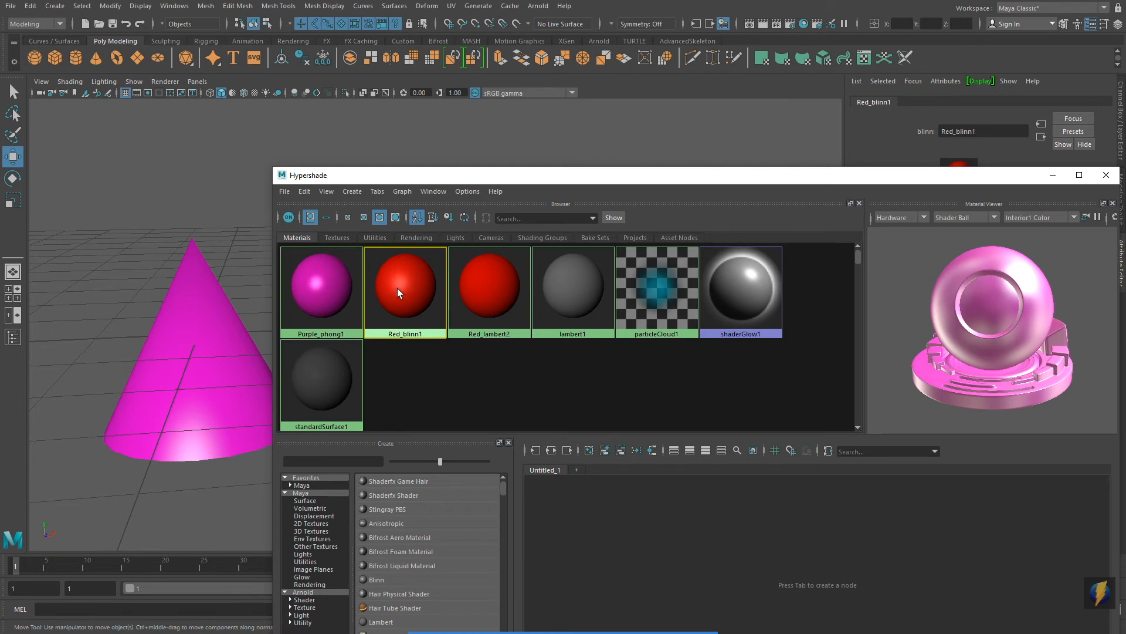
pyautogui.click(488, 295)
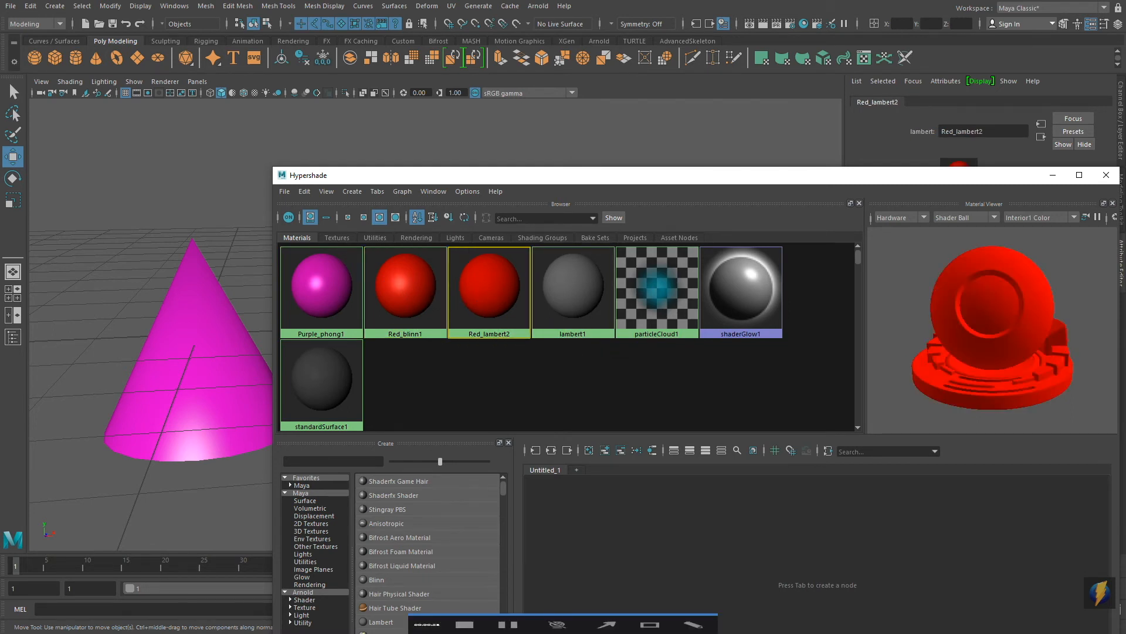
pyautogui.click(601, 614)
pyautogui.moveTo(552, 417)
pyautogui.mouseDown()
pyautogui.moveTo(812, 382)
pyautogui.moveTo(916, 351)
pyautogui.mouseUp()
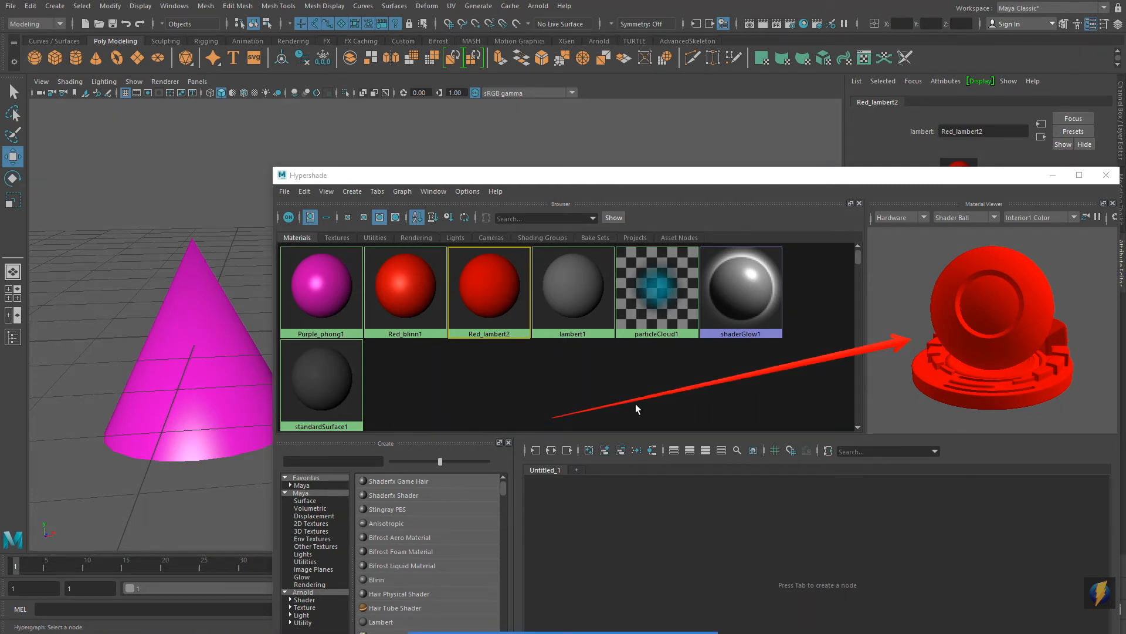
pyautogui.click(576, 298)
pyautogui.click(489, 290)
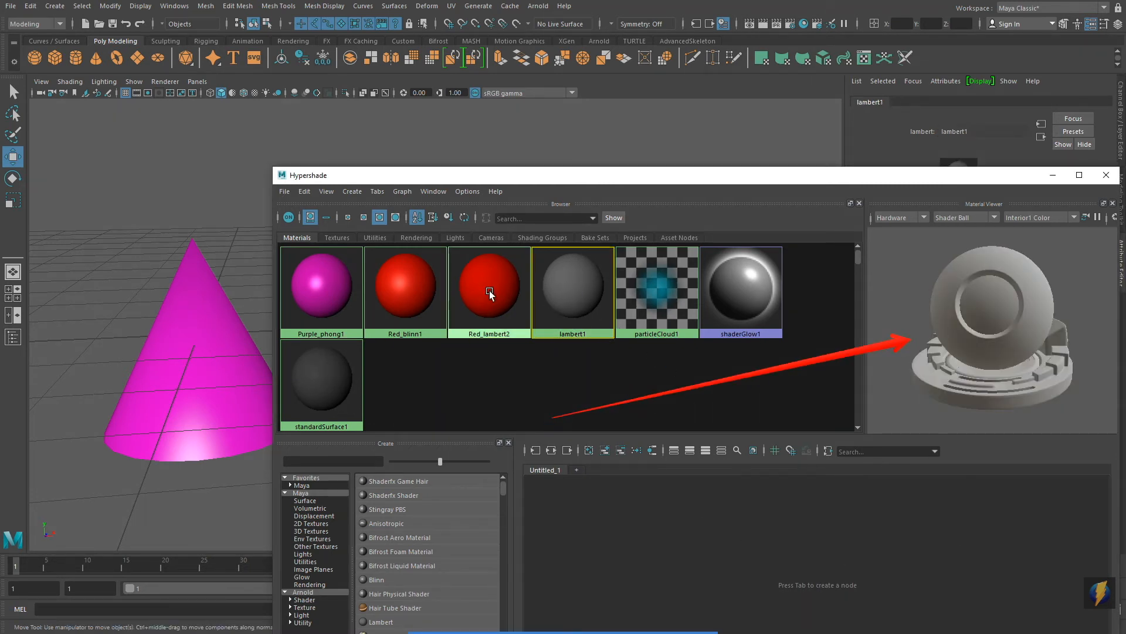
pyautogui.click(418, 287)
pyautogui.click(362, 323)
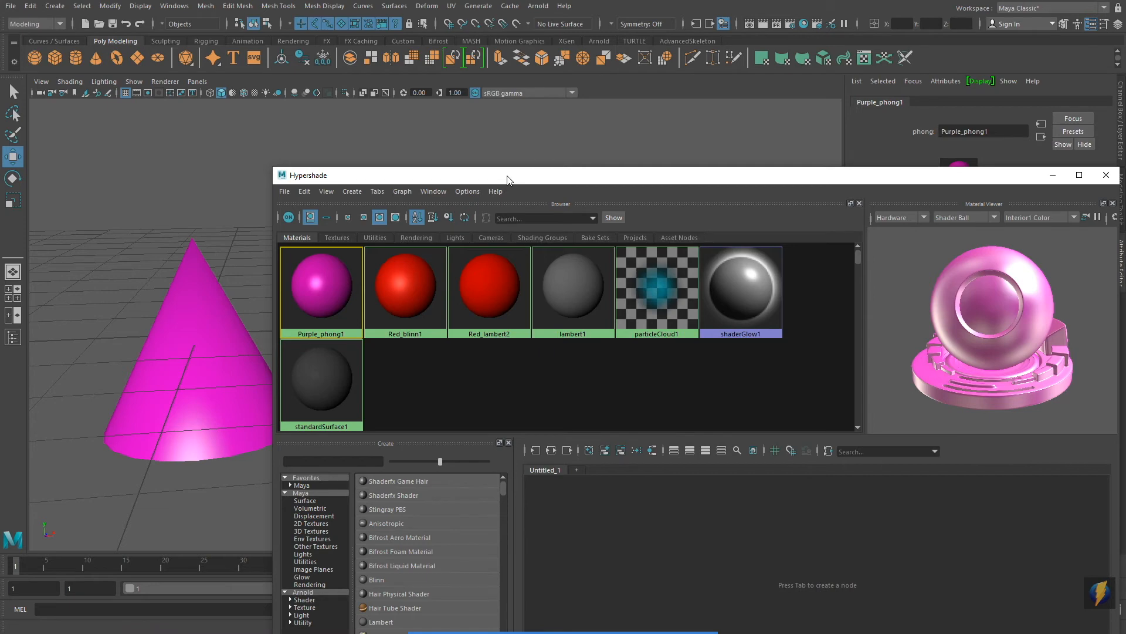
# Step: Uncover the cone, cube and sphere in the viewport and apply Red_blinn1 to the cone directly from Hypershade
pyautogui.moveTo(507, 182); pyautogui.dragTo(622, 304)
pyautogui.keyDown('alt'); pyautogui.moveTo(612, 257); pyautogui.dragTo(526, 174, button='middle'); pyautogui.keyUp('alt')
pyautogui.keyDown('alt'); pyautogui.moveTo(526, 174); pyautogui.dragTo(667, 216); pyautogui.keyUp('alt')
pyautogui.keyDown('alt'); pyautogui.moveTo(666, 216); pyautogui.dragTo(553, 217, button='right'); pyautogui.keyUp('alt')
pyautogui.keyDown('alt'); pyautogui.moveTo(552, 217); pyautogui.dragTo(527, 170, button='middle'); pyautogui.keyUp('alt')
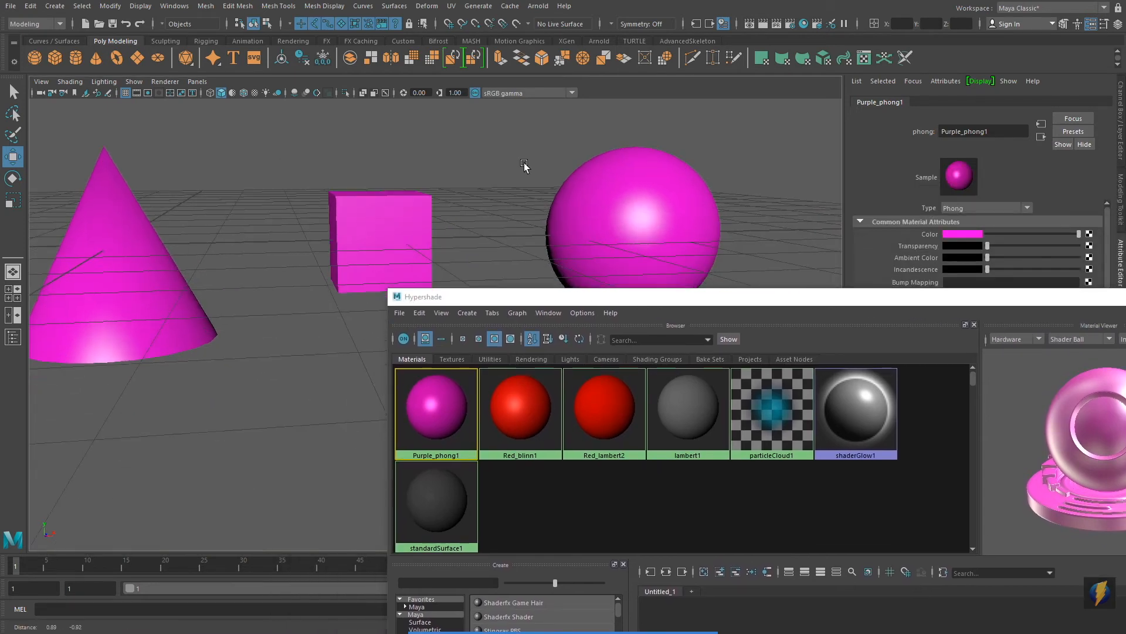
pyautogui.keyDown('alt'); pyautogui.moveTo(527, 169); pyautogui.dragTo(527, 187); pyautogui.keyUp('alt')
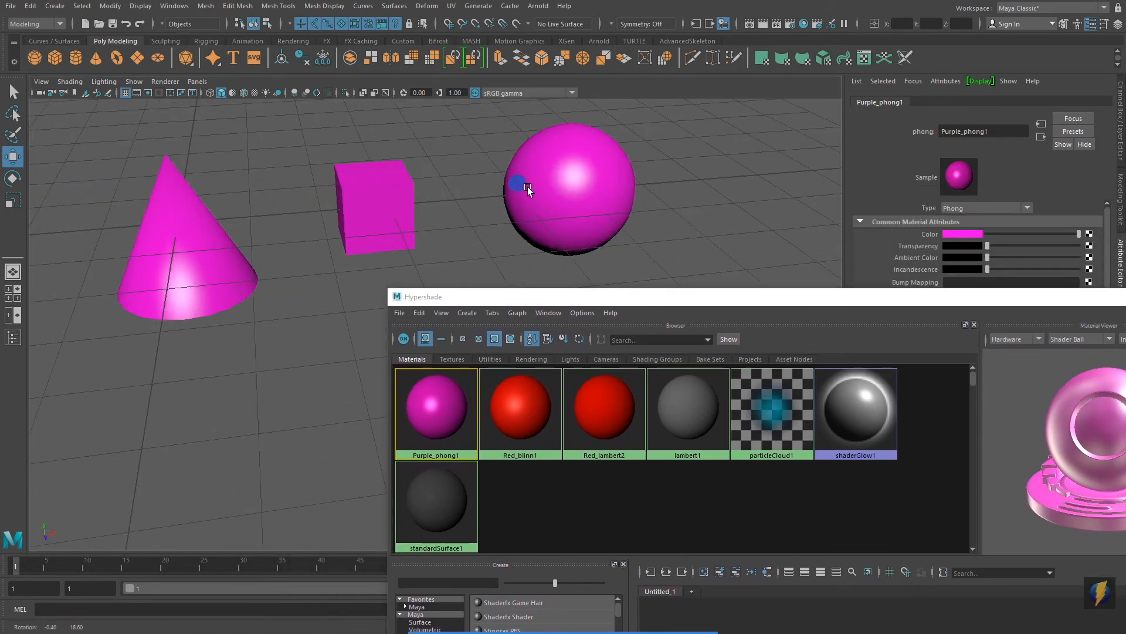
pyautogui.keyDown('alt'); pyautogui.moveTo(529, 186); pyautogui.dragTo(539, 196, button='middle'); pyautogui.keyUp('alt')
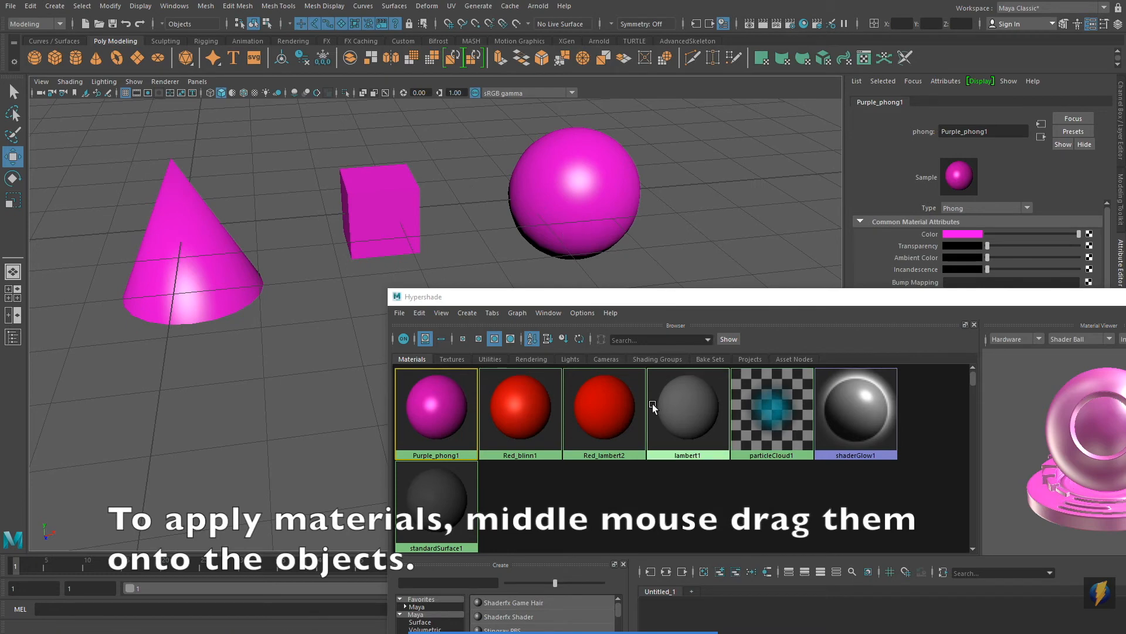
pyautogui.moveTo(520, 421); pyautogui.dragTo(215, 273, button='middle')
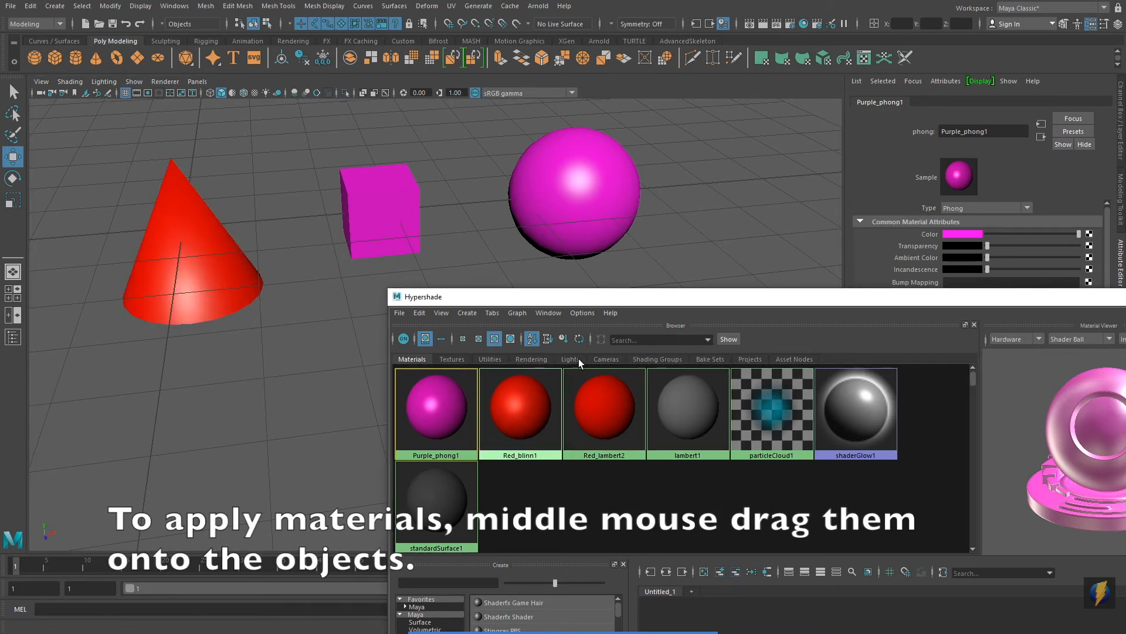
# Step: Try lambert1 on the cube and sphere, and replace it with Purple_phong1 on the cube and Red_lambert2 on the sphere
pyautogui.moveTo(696, 418); pyautogui.dragTo(379, 195, button='middle')
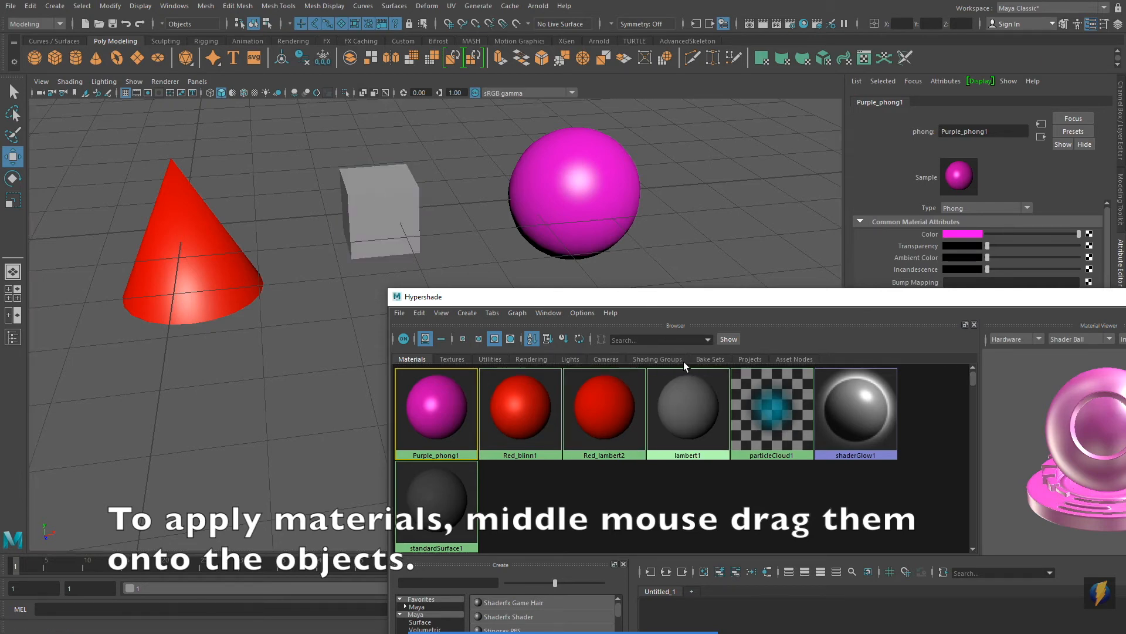
pyautogui.moveTo(696, 412); pyautogui.dragTo(587, 216, button='middle')
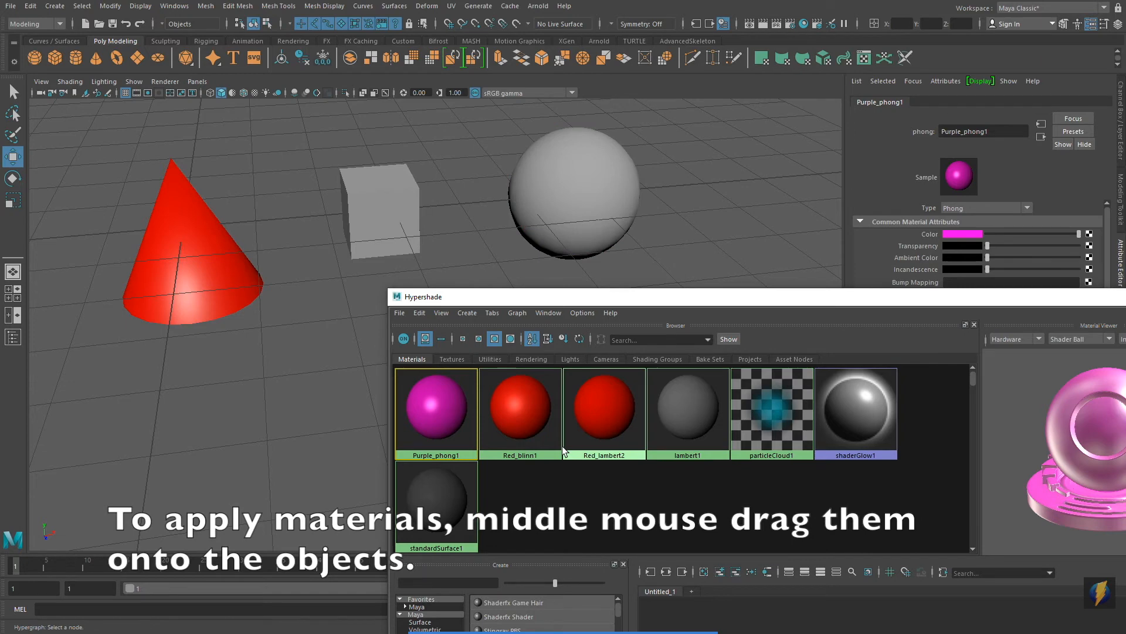
pyautogui.moveTo(445, 430); pyautogui.dragTo(393, 218, button='middle')
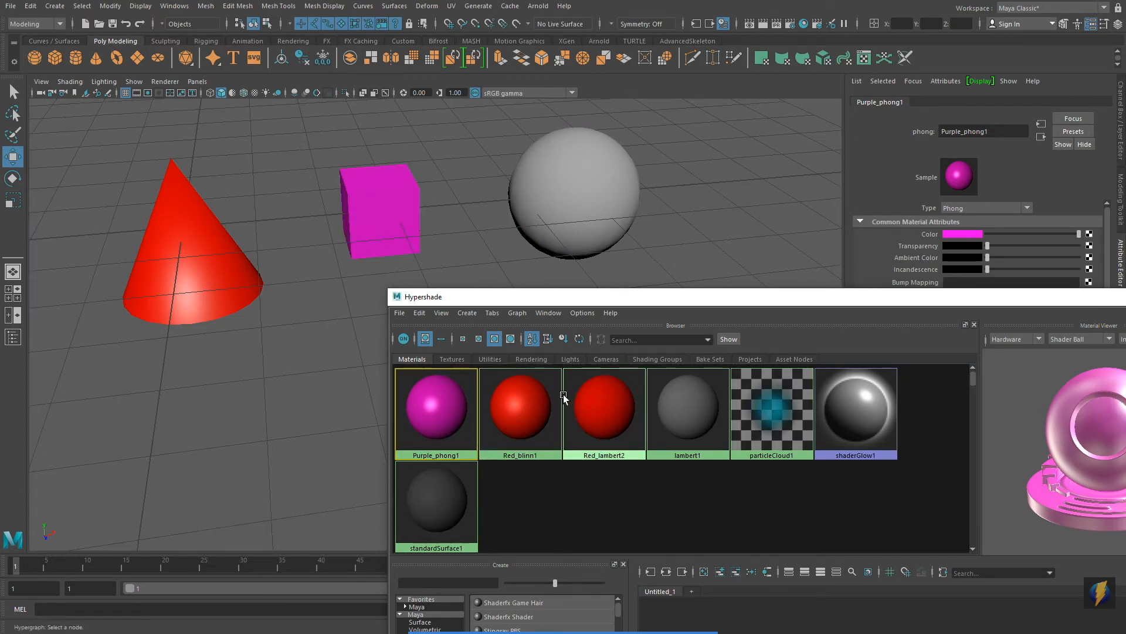
pyautogui.moveTo(591, 417); pyautogui.dragTo(560, 202, button='middle')
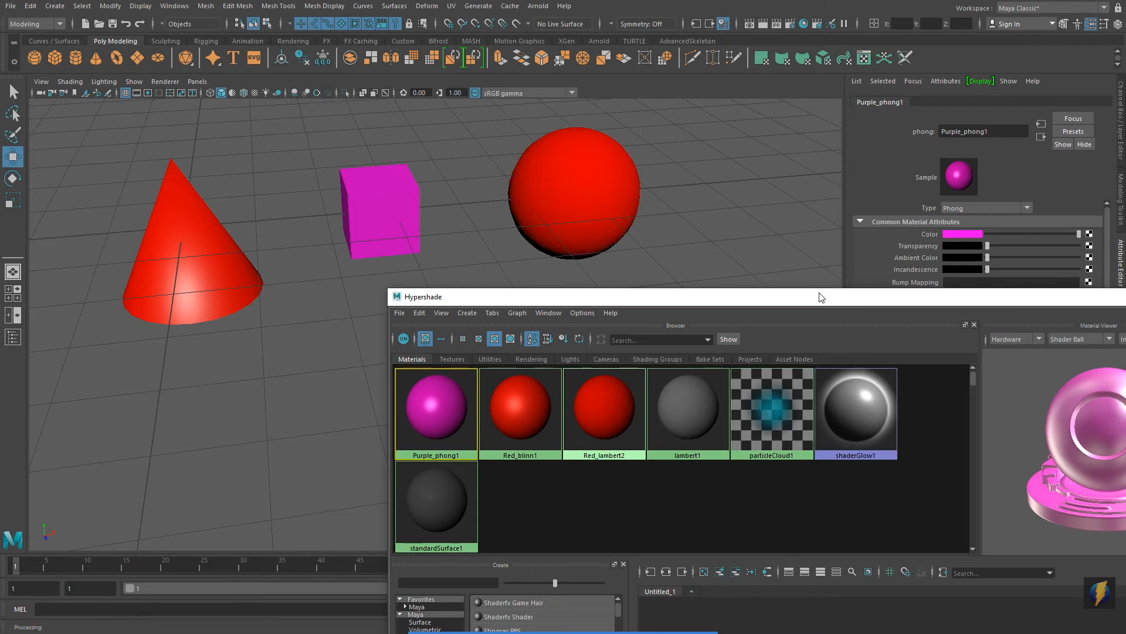
# Step: Create a new Phong material in Hypershade from the Maya favorites
pyautogui.moveTo(660, 302); pyautogui.dragTo(515, 88)
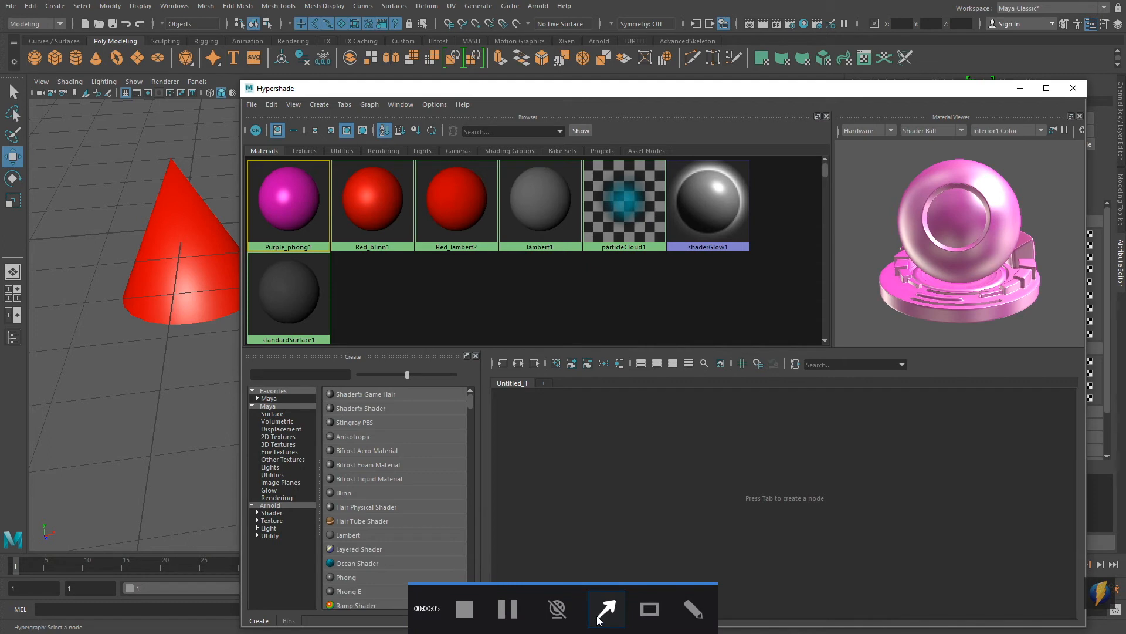
pyautogui.moveTo(671, 529)
pyautogui.mouseDown()
pyautogui.moveTo(516, 512)
pyautogui.moveTo(381, 396)
pyautogui.moveTo(387, 497)
pyautogui.moveTo(403, 513)
pyautogui.moveTo(404, 444)
pyautogui.moveTo(278, 398)
pyautogui.mouseUp()
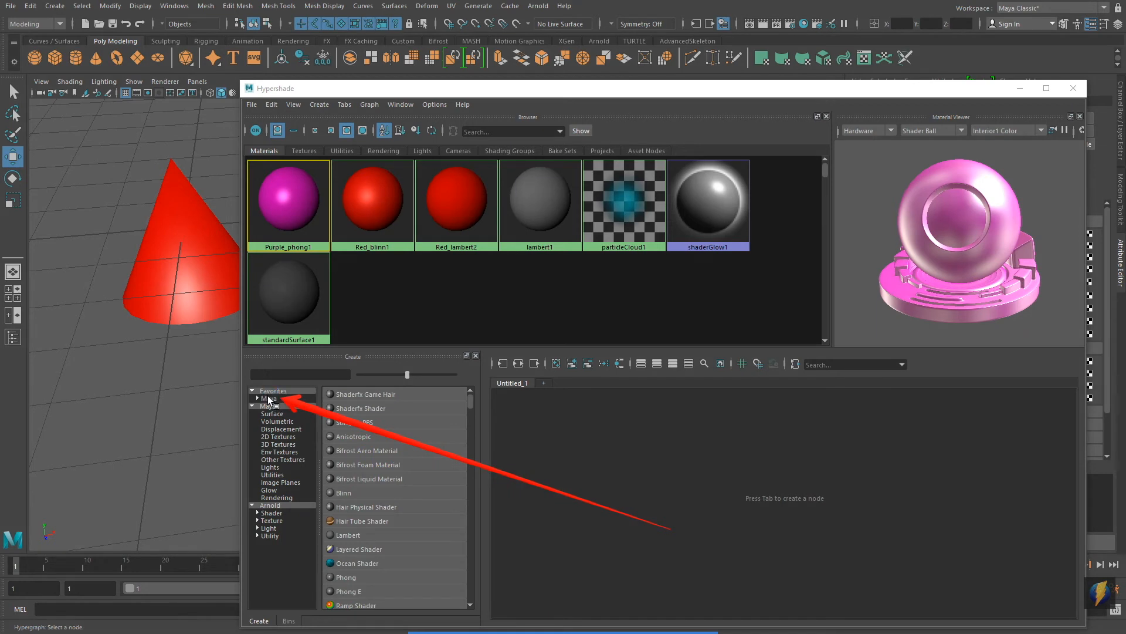
pyautogui.click(278, 398)
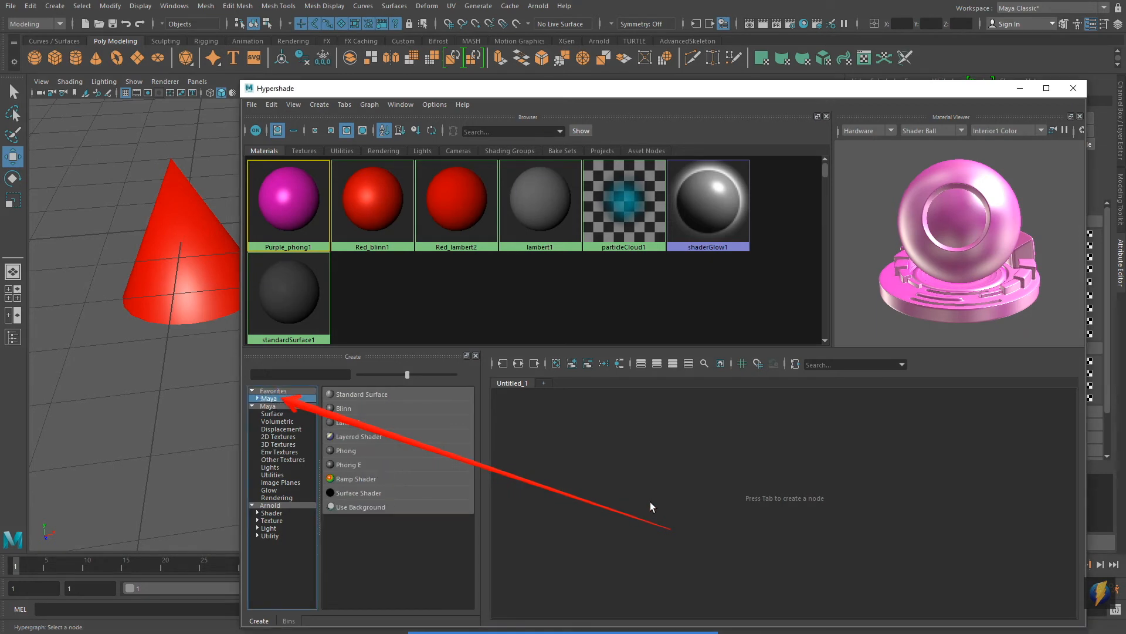
pyautogui.click(333, 452)
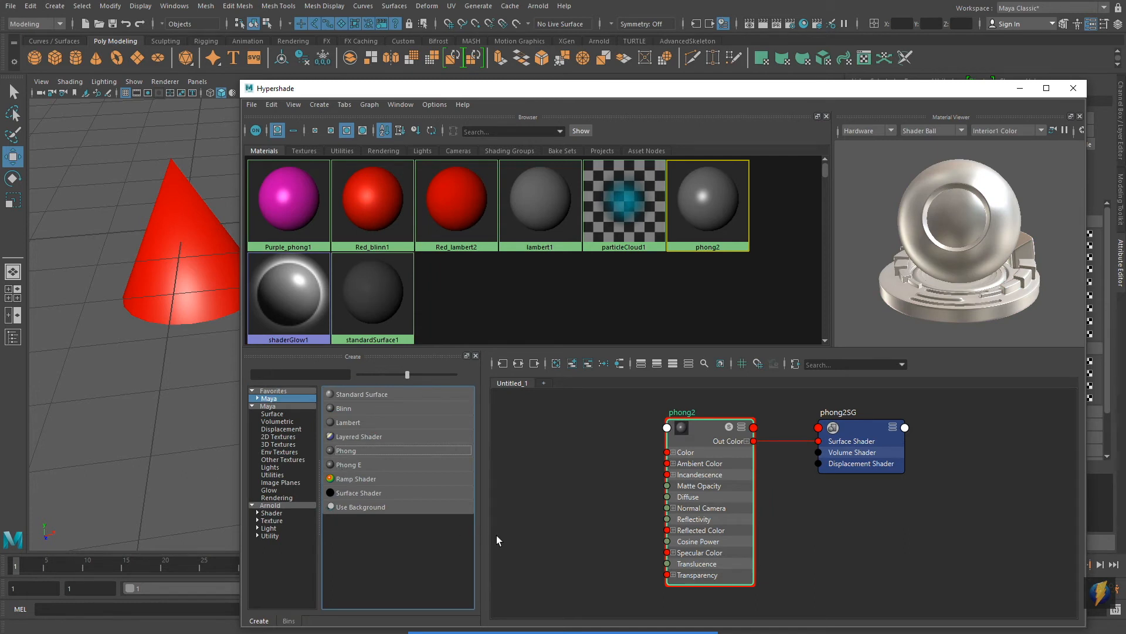
# Step: Give the new Phong material a green color, the name Green_phong2 and a slightly higher cosine power
pyautogui.moveTo(864, 91); pyautogui.dragTo(672, 97)
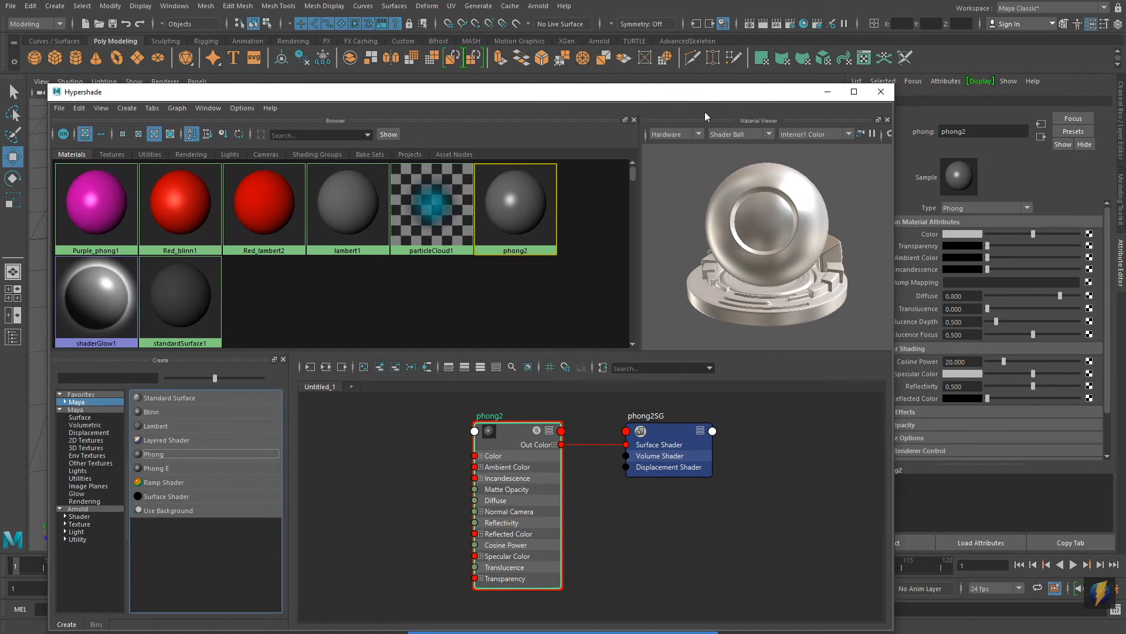
pyautogui.click(963, 233)
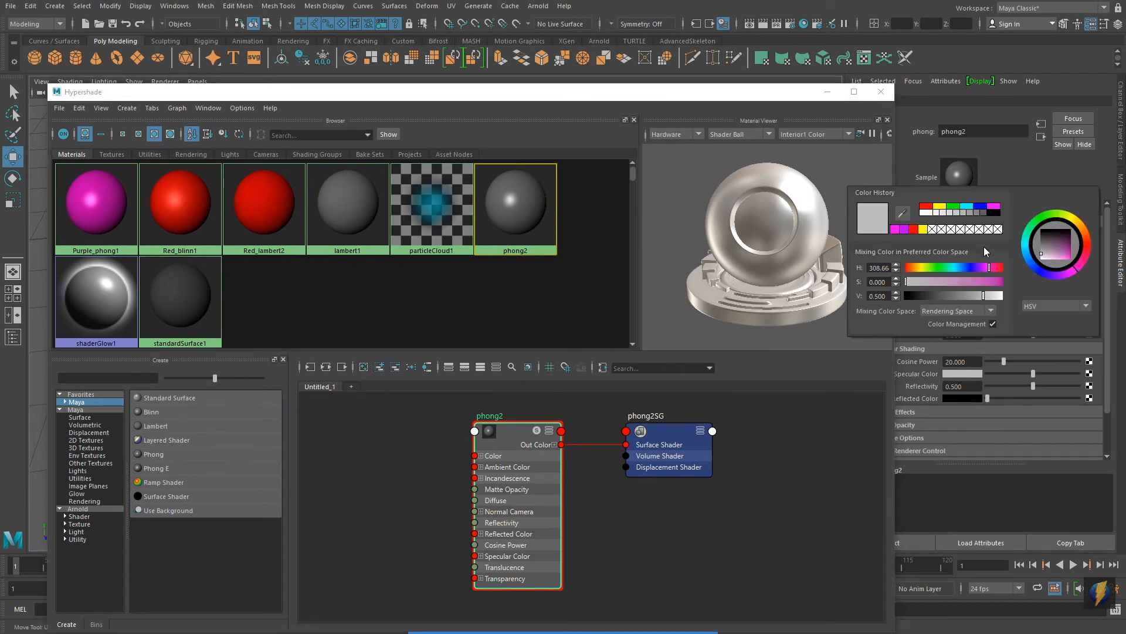
pyautogui.click(953, 207)
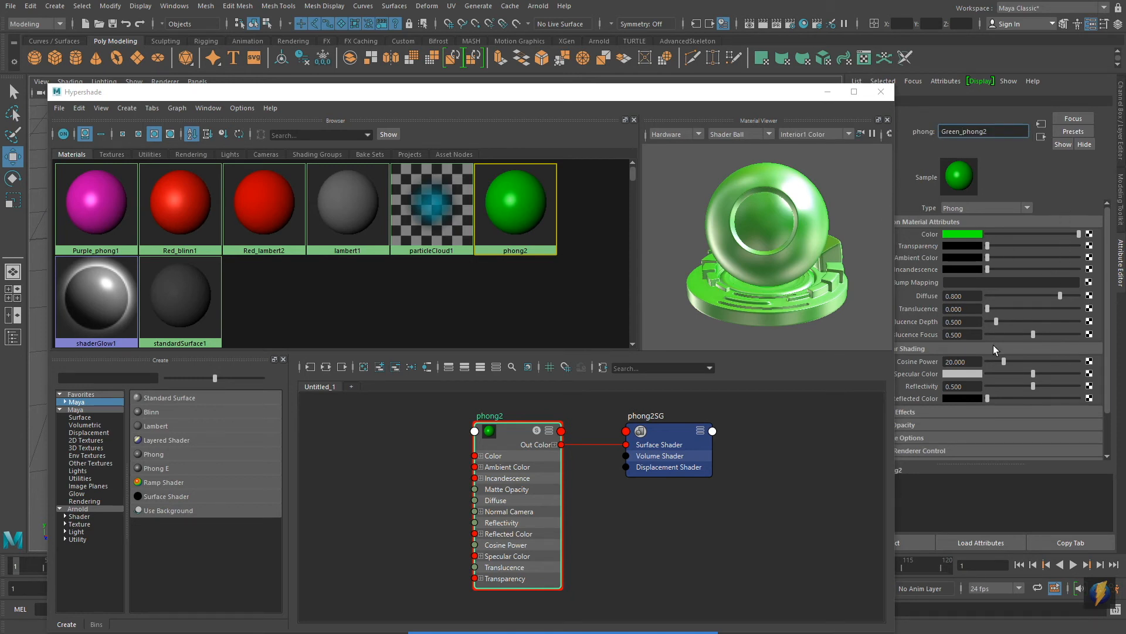
pyautogui.moveTo(1004, 360)
pyautogui.mouseDown()
pyautogui.moveTo(1032, 359)
pyautogui.moveTo(978, 361)
pyautogui.moveTo(1025, 363)
pyautogui.moveTo(994, 367)
pyautogui.moveTo(1012, 371)
pyautogui.mouseUp()
# Step: Apply Green_phong2 to the sphere from Hypershade and close the editor
pyautogui.moveTo(546, 97); pyautogui.dragTo(765, 335)
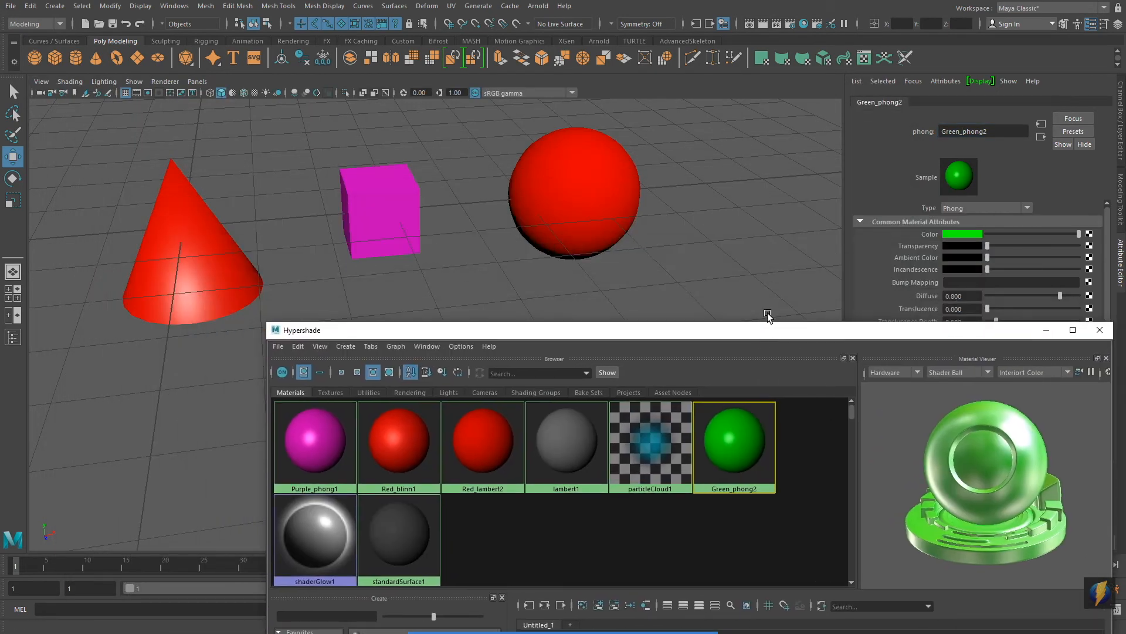
pyautogui.moveTo(731, 449); pyautogui.dragTo(582, 344, button='middle')
pyautogui.moveTo(580, 247); pyautogui.dragTo(588, 214, button='middle')
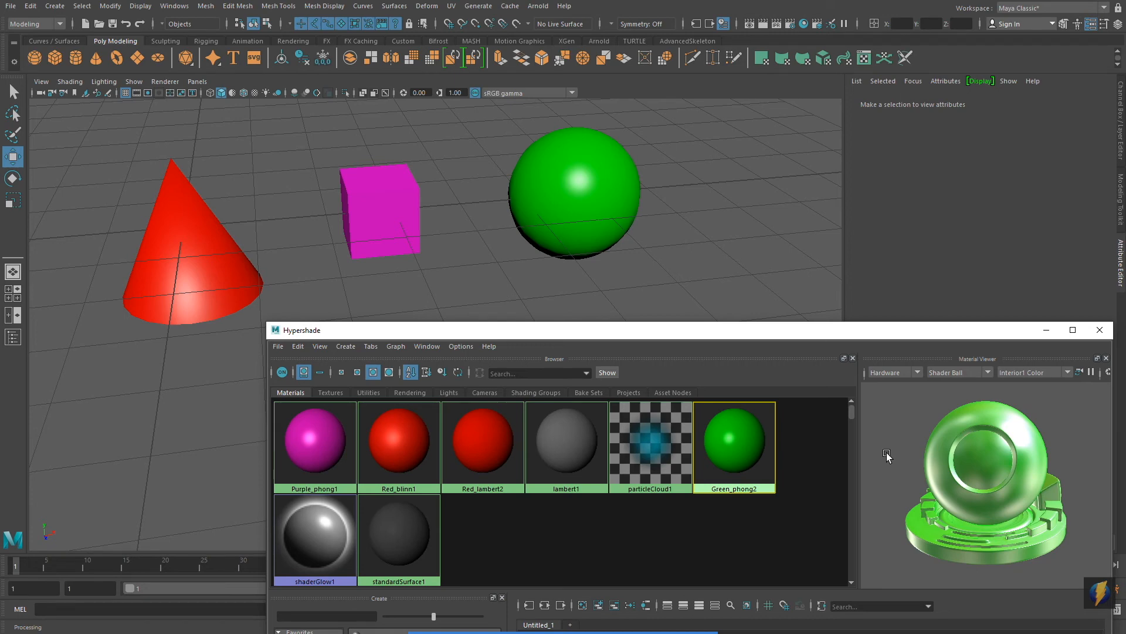
pyautogui.moveTo(887, 329); pyautogui.dragTo(754, 89)
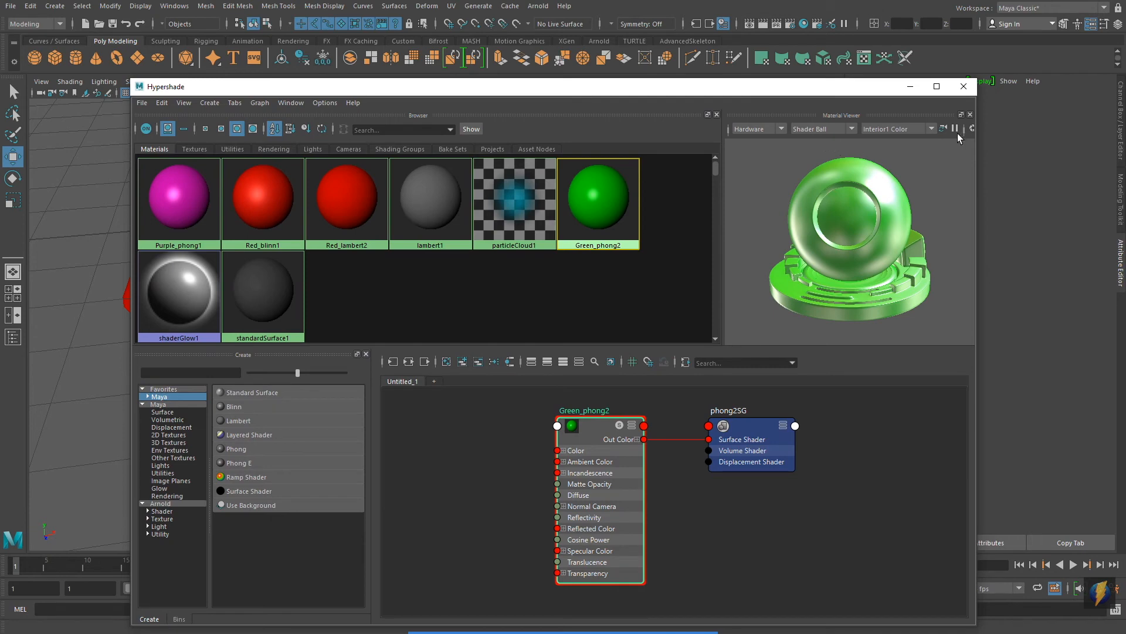
pyautogui.click(965, 88)
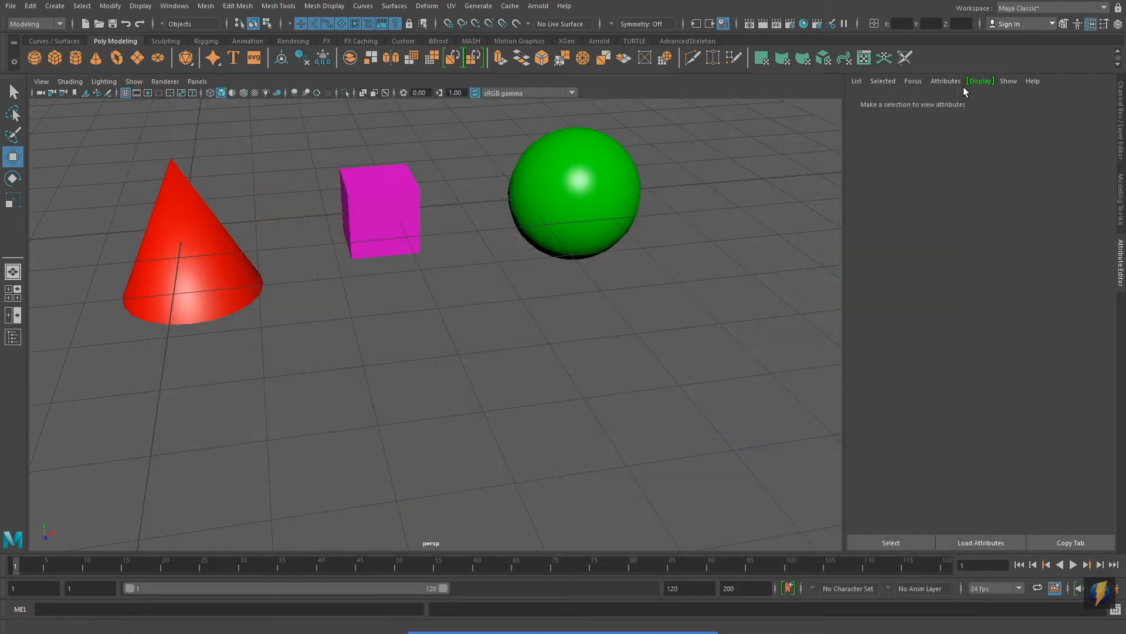
# Step: Reopen Hypershade to view the scene's materials and close it again
pyautogui.keyDown('alt'); pyautogui.moveTo(628, 307); pyautogui.dragTo(639, 402, button='middle'); pyautogui.keyUp('alt')
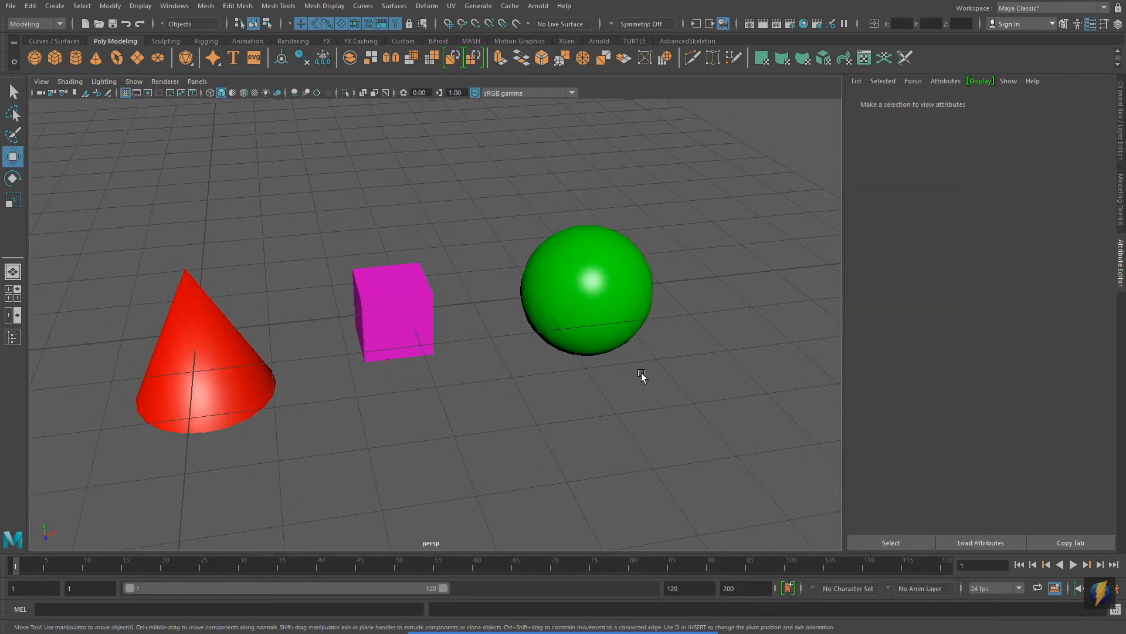
pyautogui.moveTo(637, 632)
pyautogui.click(611, 608)
pyautogui.moveTo(524, 453)
pyautogui.mouseDown()
pyautogui.moveTo(548, 442)
pyautogui.moveTo(712, 192)
pyautogui.moveTo(800, 32)
pyautogui.mouseUp()
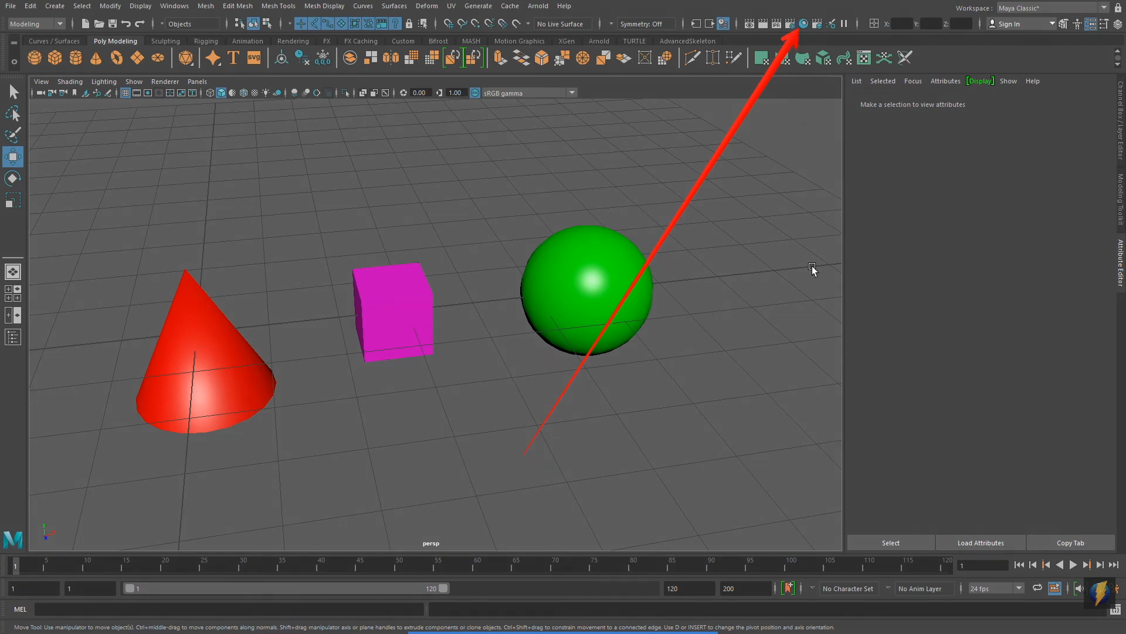
pyautogui.click(804, 24)
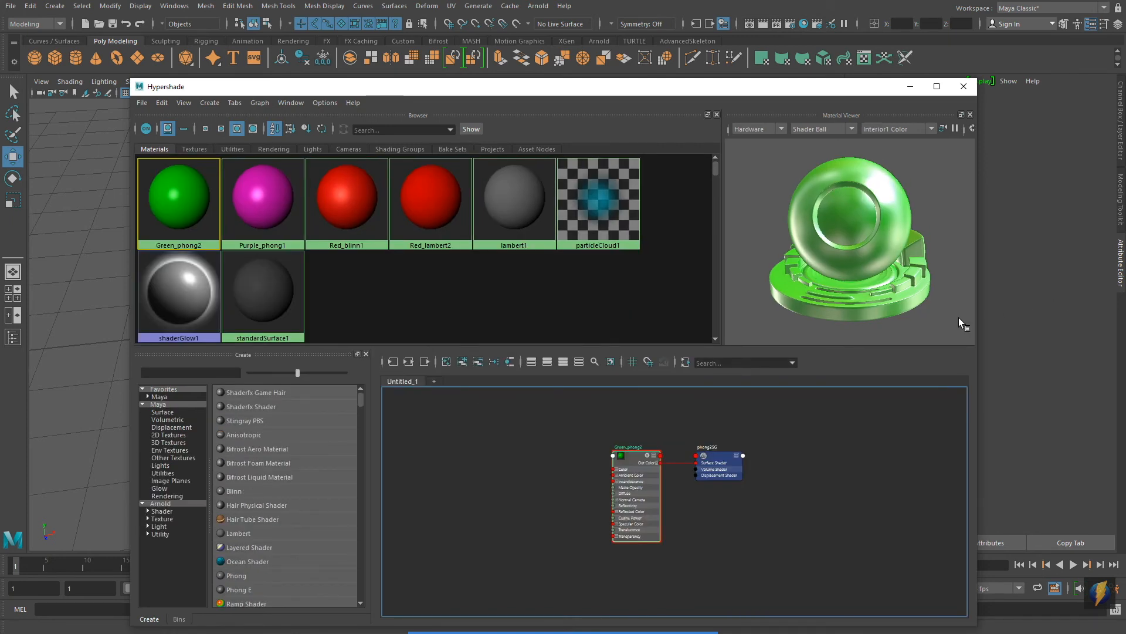
pyautogui.click(965, 88)
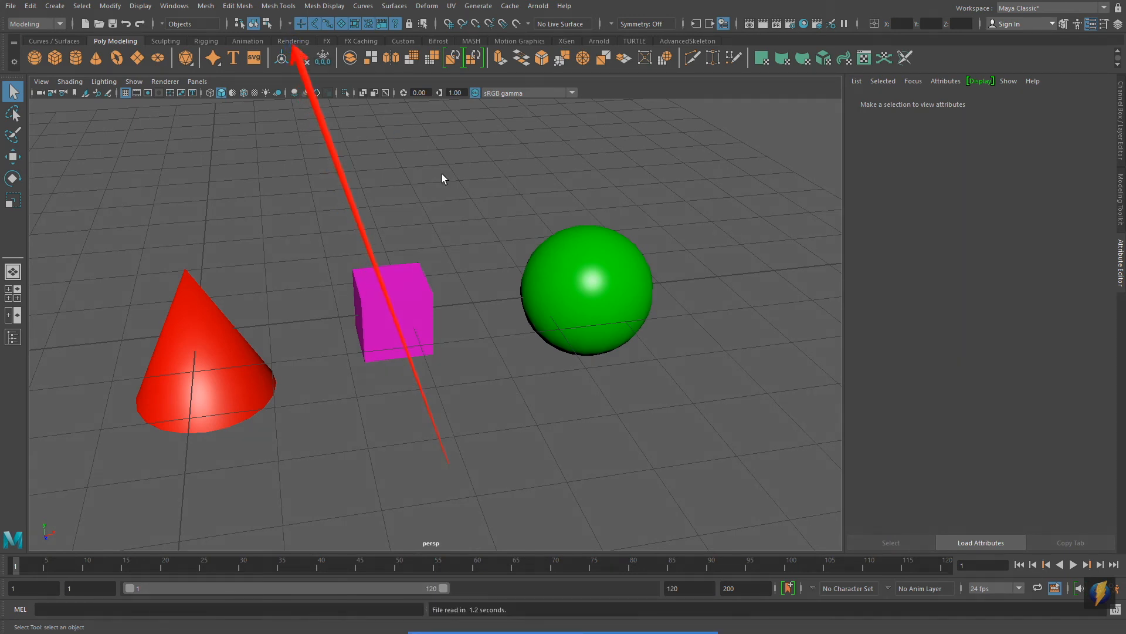
# Step: Create and assign a new Lambert material to the sphere and set its color to yellow
pyautogui.click(292, 39)
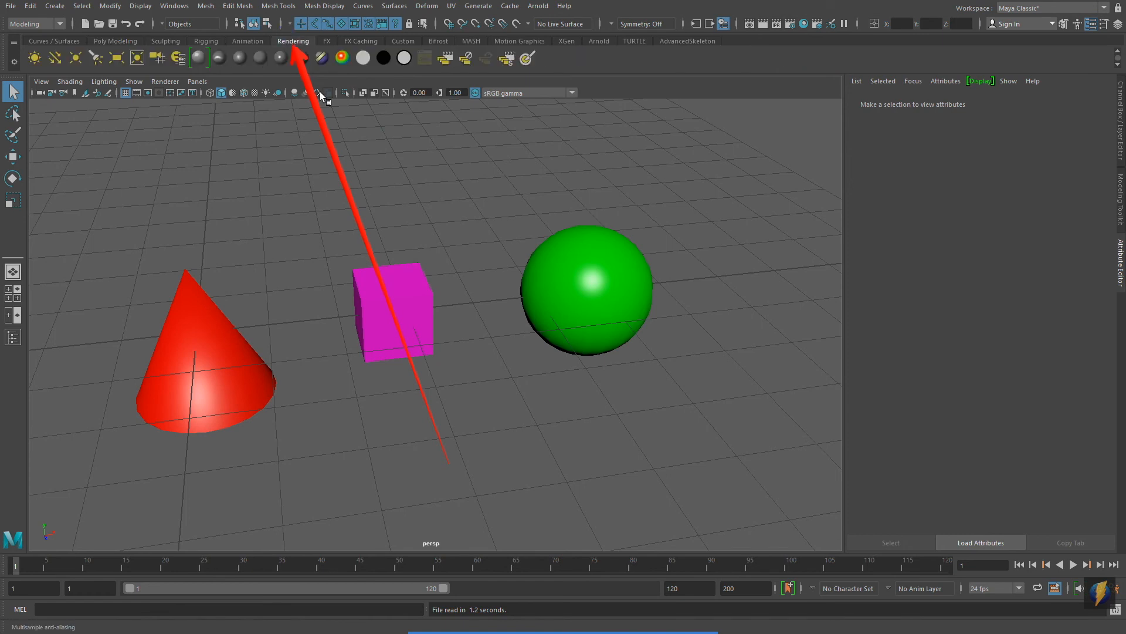
pyautogui.click(613, 304)
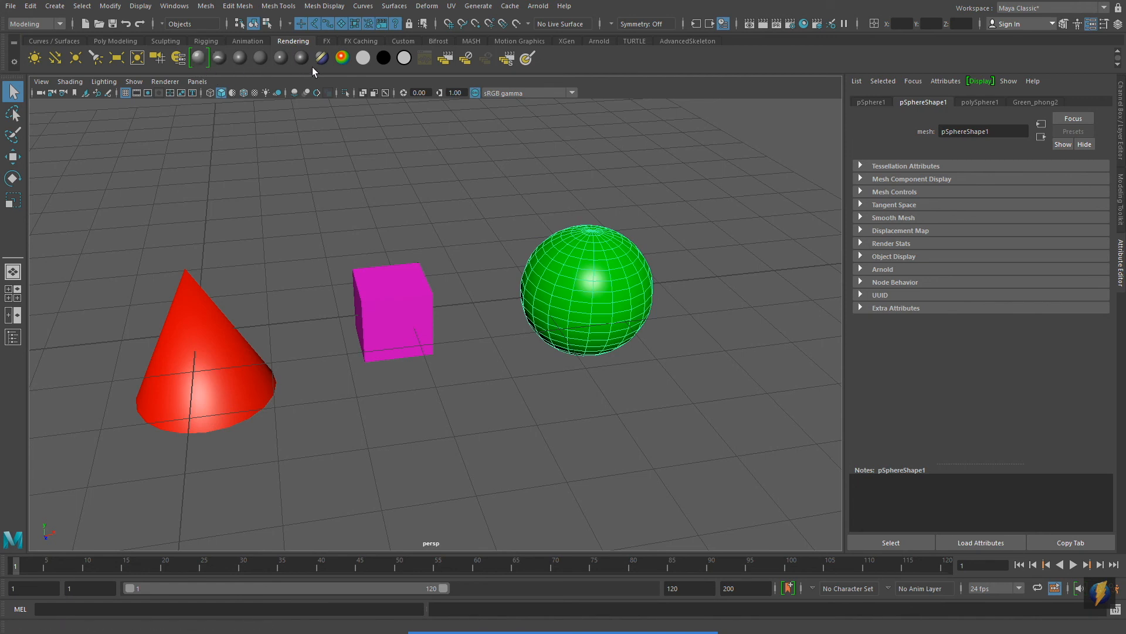
pyautogui.click(262, 59)
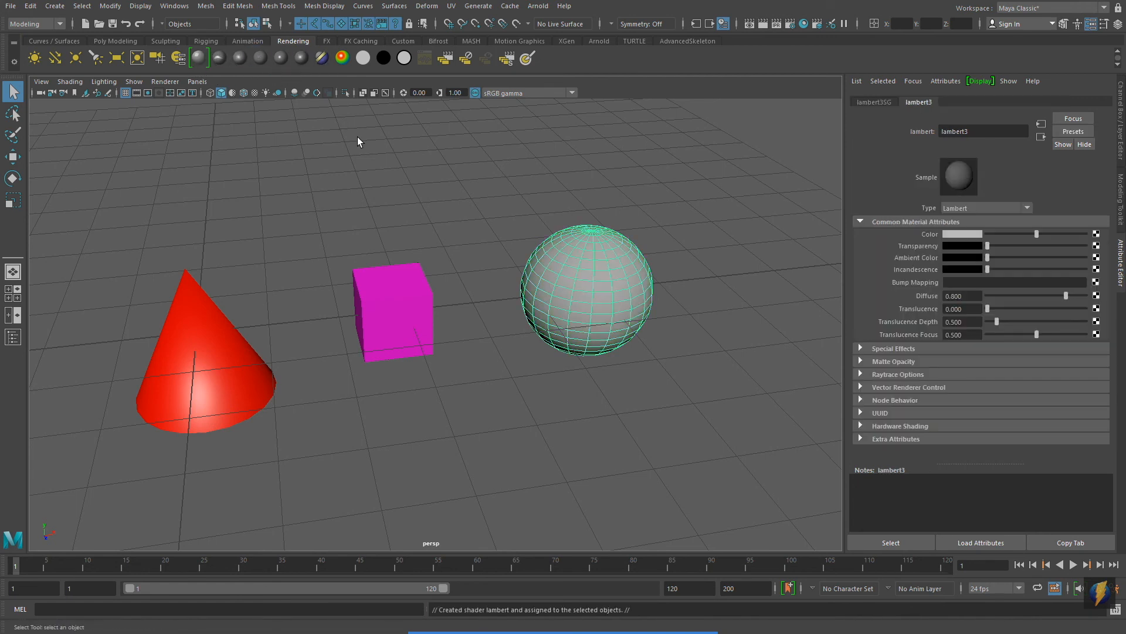
pyautogui.click(963, 234)
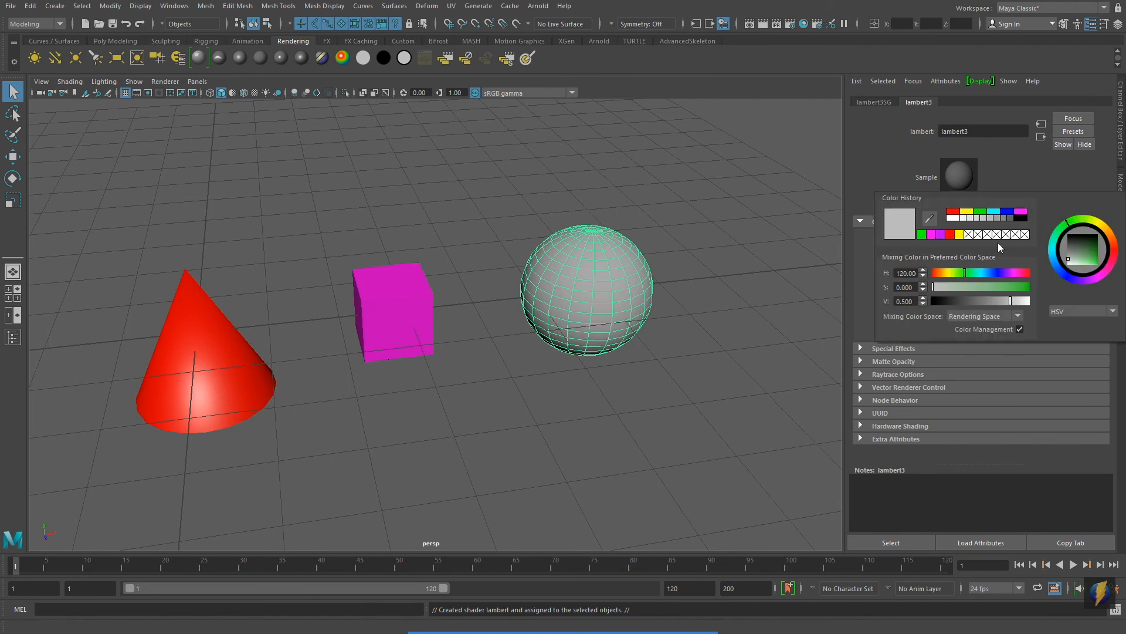
pyautogui.click(966, 212)
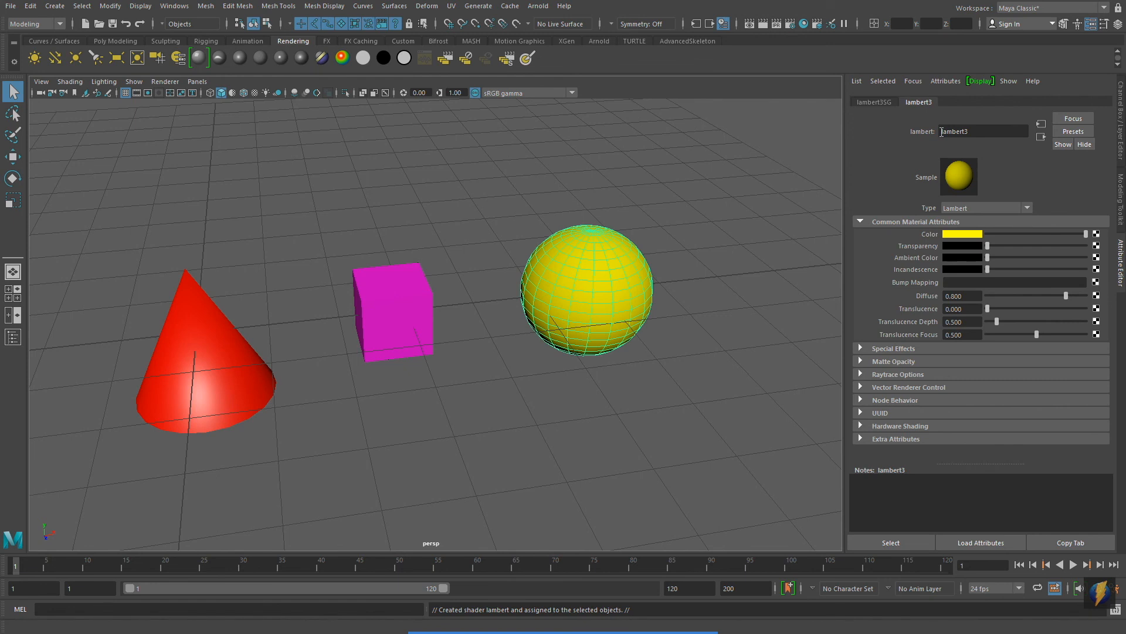
# Step: Rename the sphere's yellow Lambert material as Yellow_lambert3
pyautogui.write('Yellow')
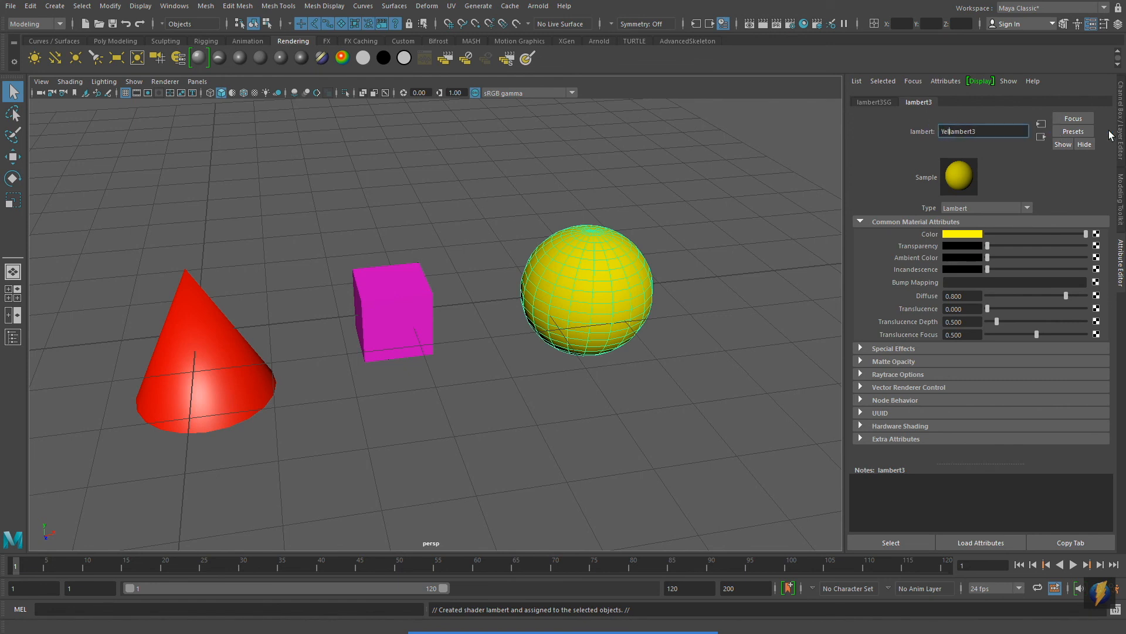
pyautogui.write('_')
pyautogui.press('Return')
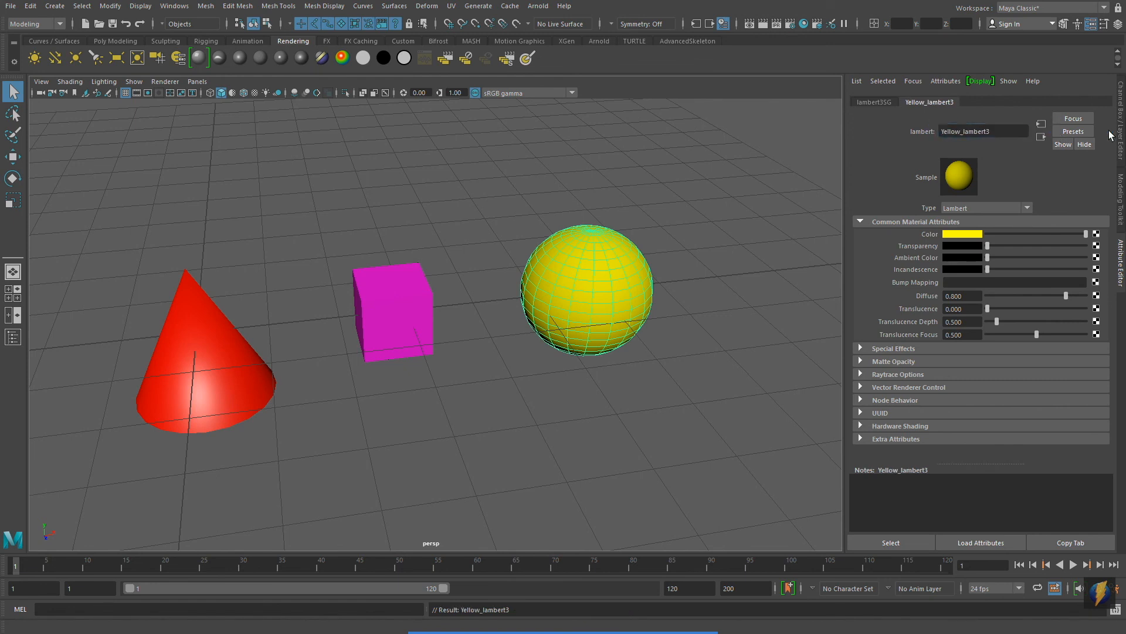
# Step: Create and assign a new Phong E material to the cube and set its color to cyan
pyautogui.click(405, 332)
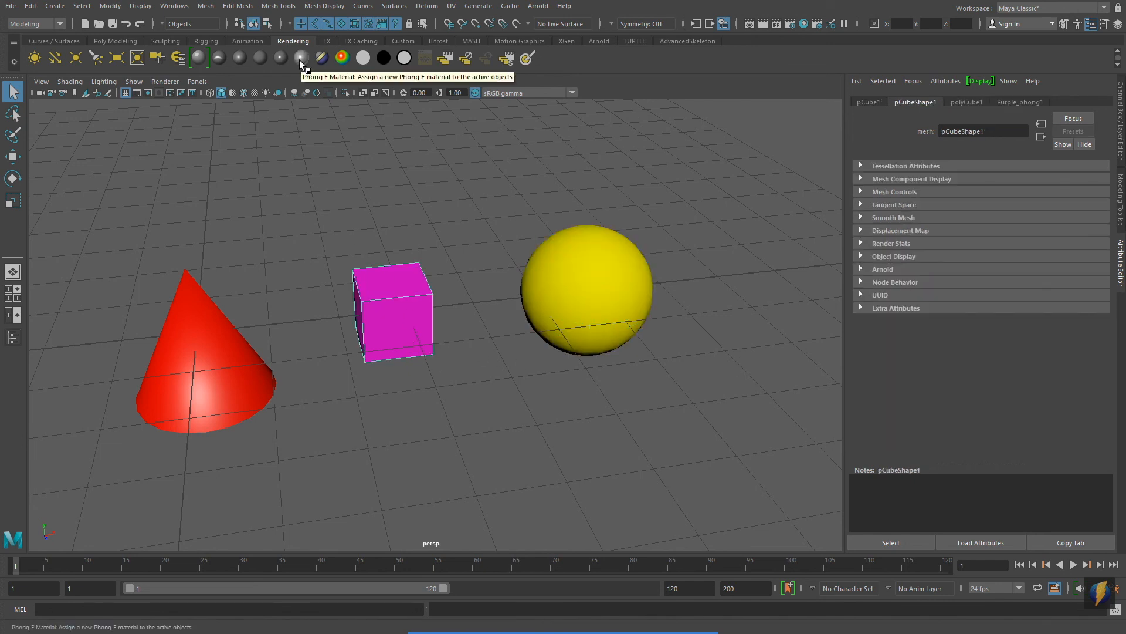
pyautogui.click(300, 58)
pyautogui.click(961, 235)
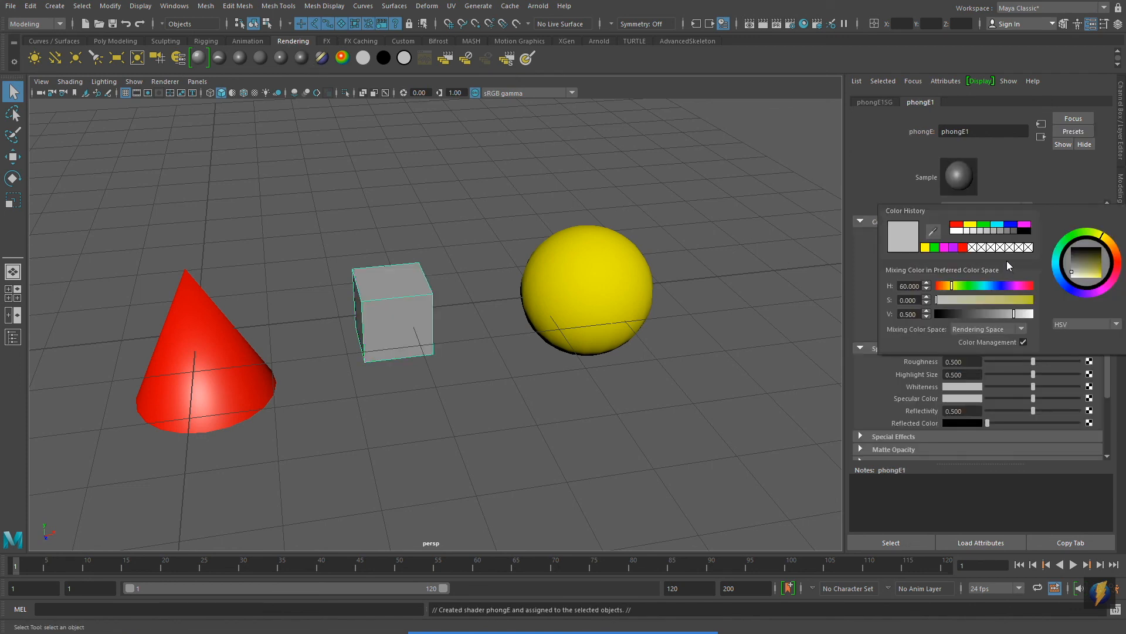
pyautogui.click(996, 224)
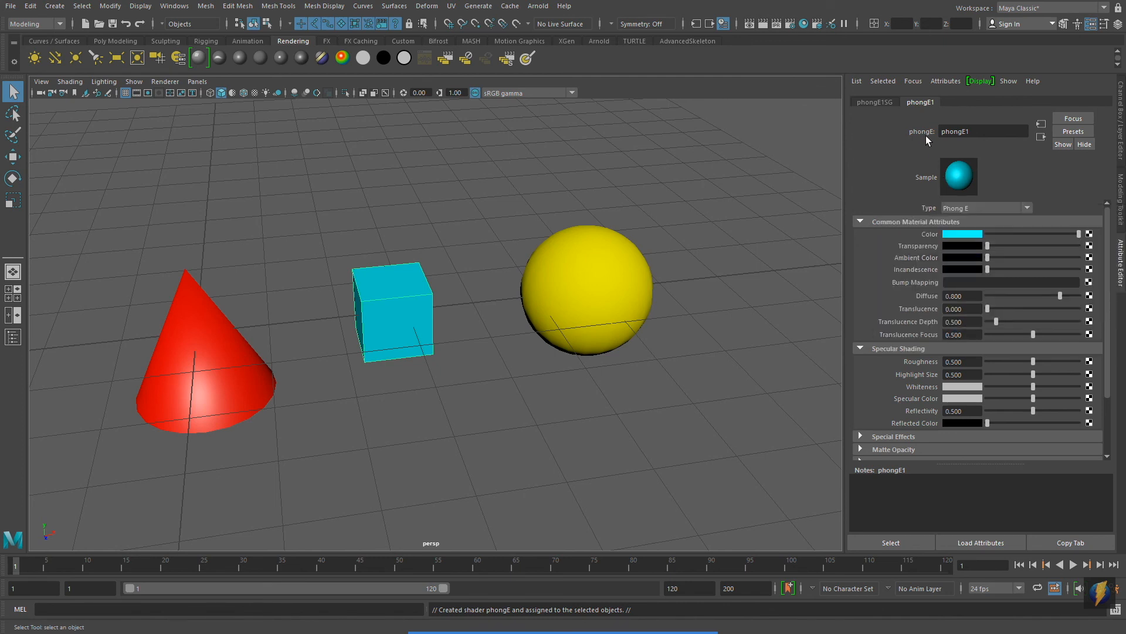
# Step: Rename the cube's Phong E material as Cyan_phongE1
pyautogui.click(943, 131)
pyautogui.write('Cyan_')
pyautogui.press('Return')
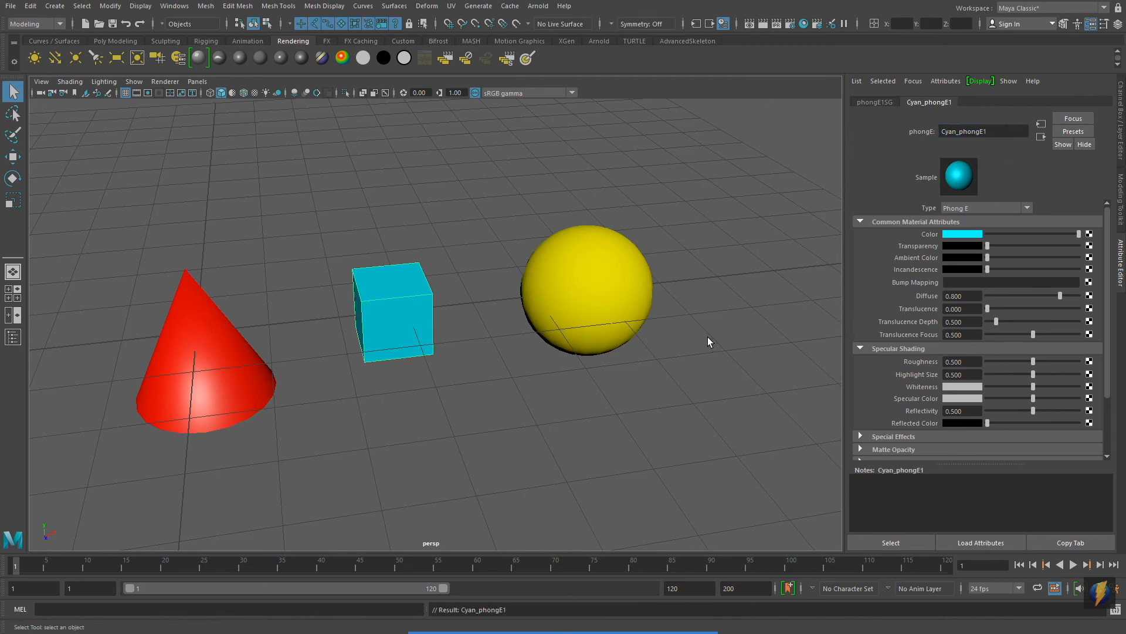
# Step: Check the full set of named materials in Hypershade and close the editor
pyautogui.click(804, 23)
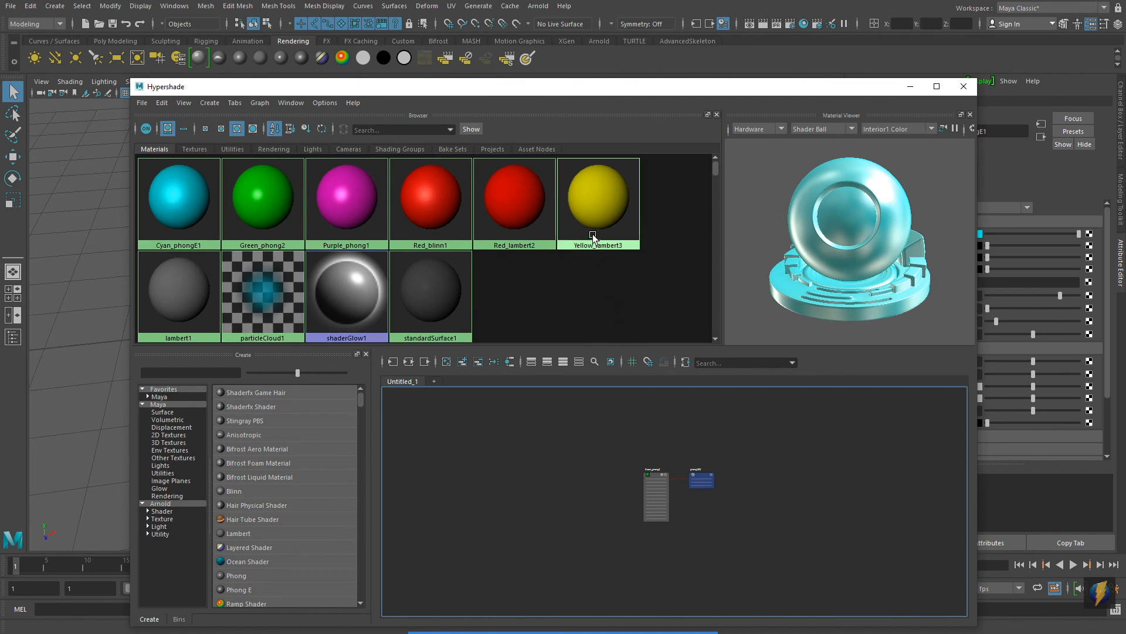
pyautogui.click(964, 87)
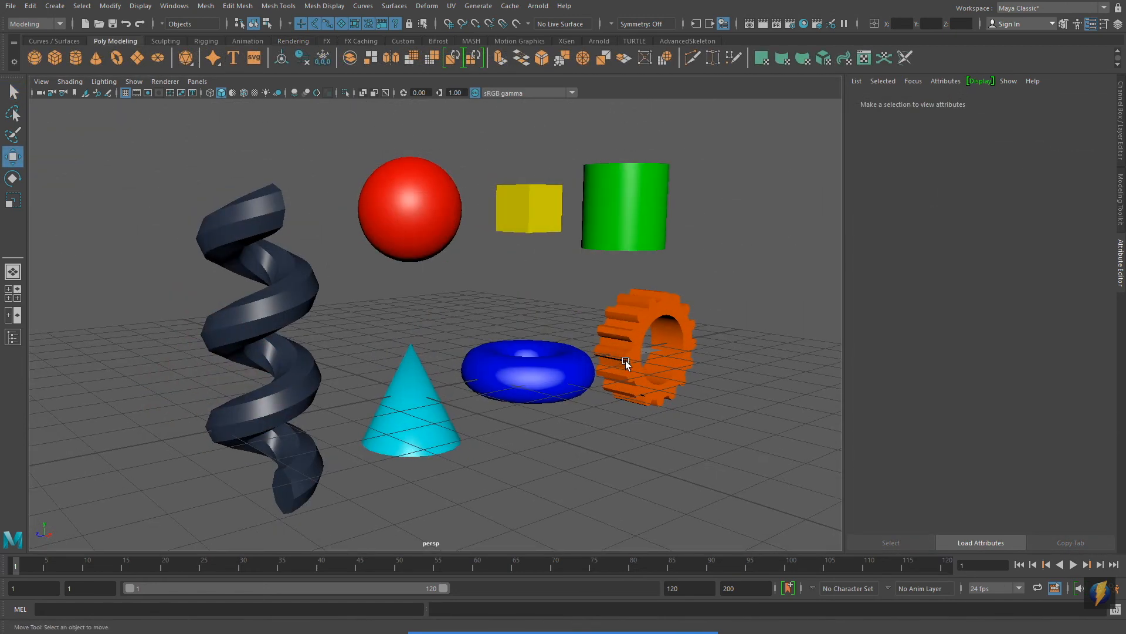
pyautogui.keyDown('alt'); pyautogui.moveTo(292, 348); pyautogui.dragTo(544, 351); pyautogui.keyUp('alt')
pyautogui.keyDown('alt'); pyautogui.moveTo(382, 319); pyautogui.dragTo(403, 389); pyautogui.keyUp('alt')
pyautogui.keyDown('alt'); pyautogui.moveTo(558, 427); pyautogui.dragTo(533, 309); pyautogui.keyUp('alt')
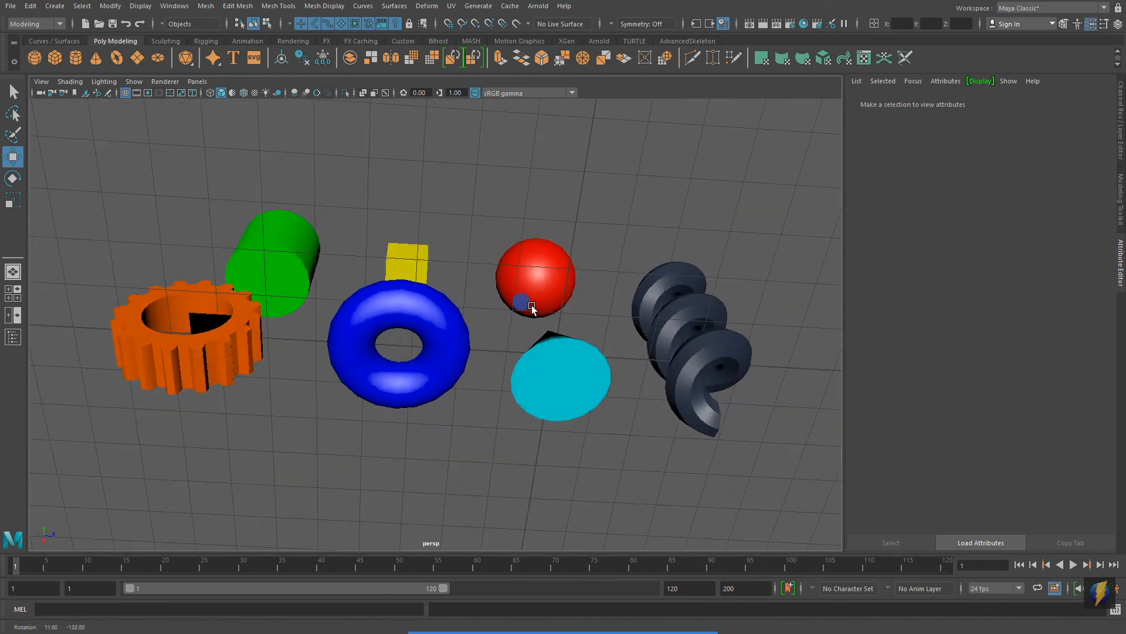
pyautogui.keyDown('alt'); pyautogui.moveTo(247, 295); pyautogui.dragTo(543, 362); pyautogui.keyUp('alt')
pyautogui.keyDown('alt'); pyautogui.moveTo(294, 380); pyautogui.dragTo(336, 383, button='right'); pyautogui.keyUp('alt')
pyautogui.keyDown('alt'); pyautogui.moveTo(336, 384); pyautogui.dragTo(406, 382, button='middle'); pyautogui.keyUp('alt')
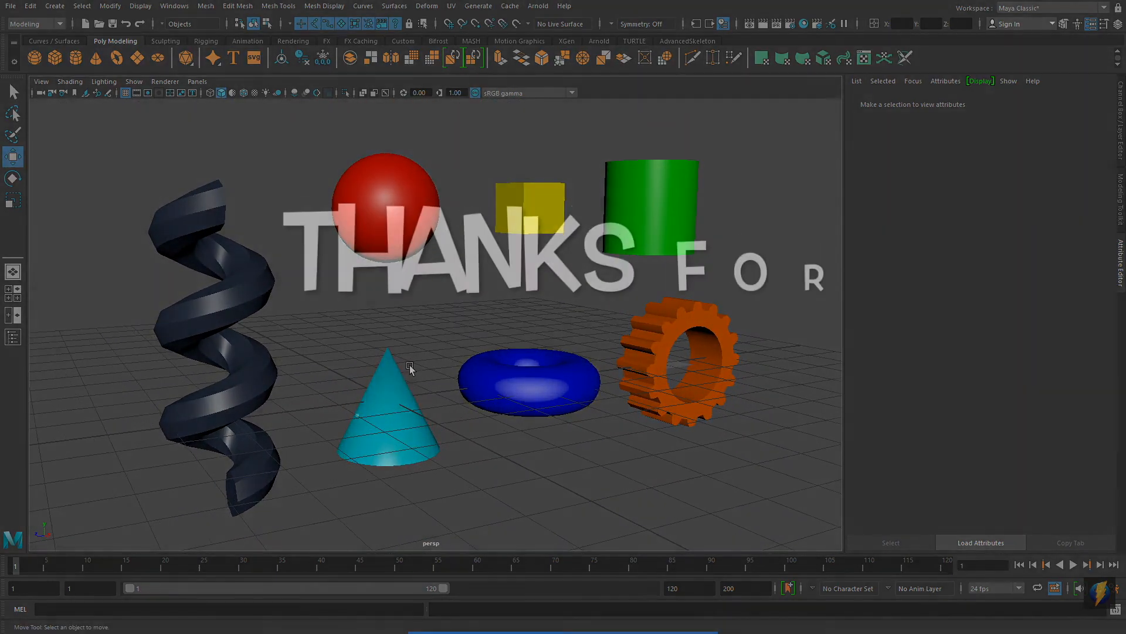